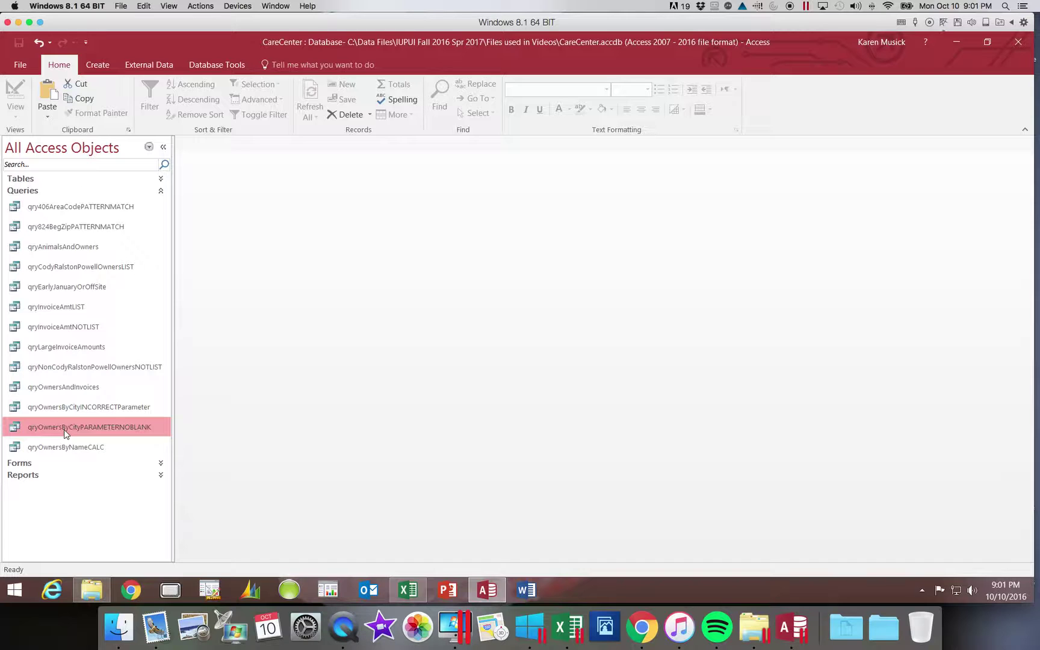
# Step: Duplicate the query qryOwnersByCityPARAMETERNOBLANK under the name qryOwnersByCityPARAMETERALL
pyautogui.rightClick(65, 433)
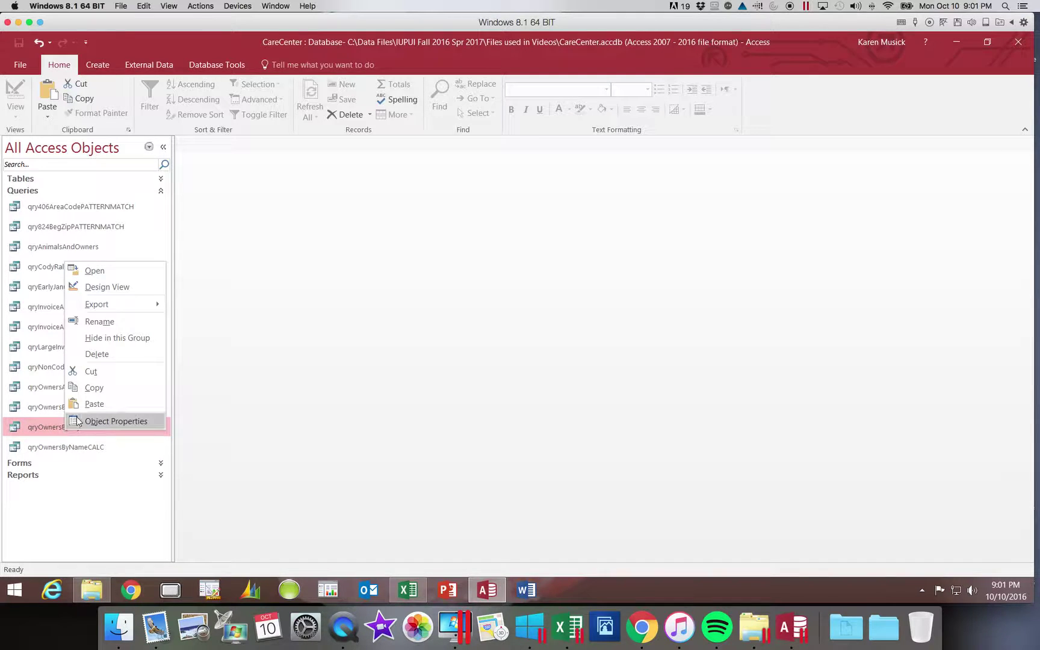
pyautogui.click(106, 387)
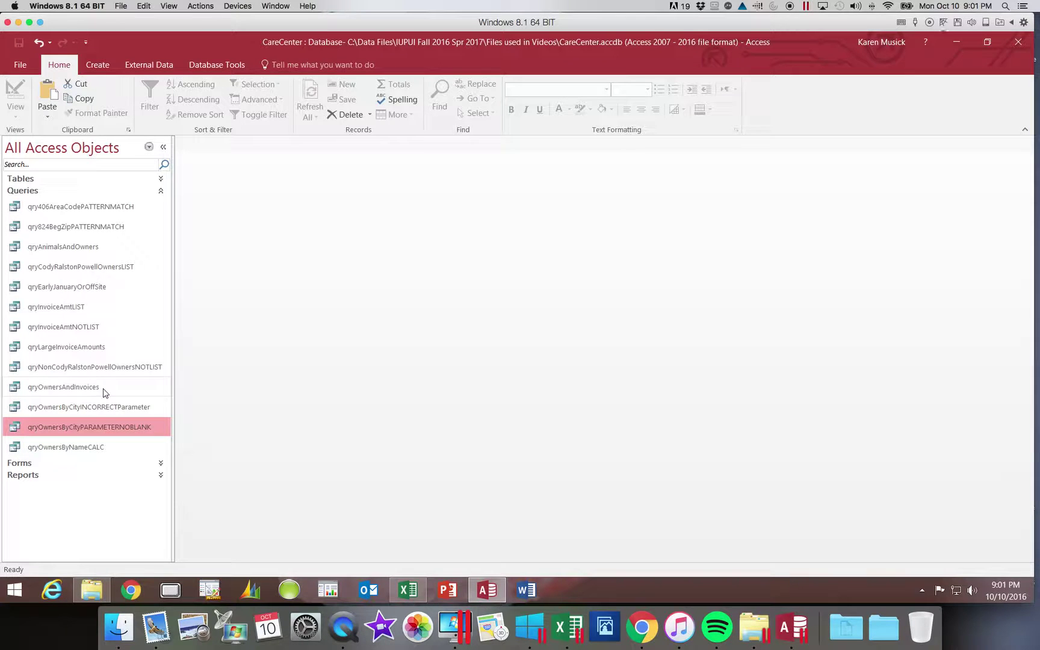
pyautogui.rightClick(68, 514)
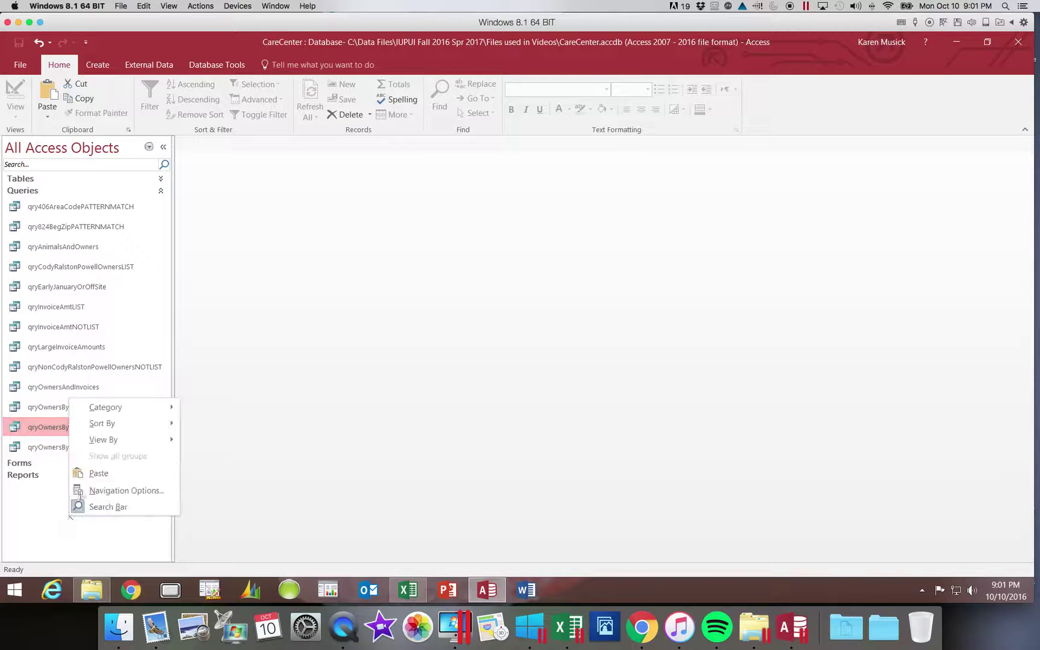
pyautogui.click(96, 474)
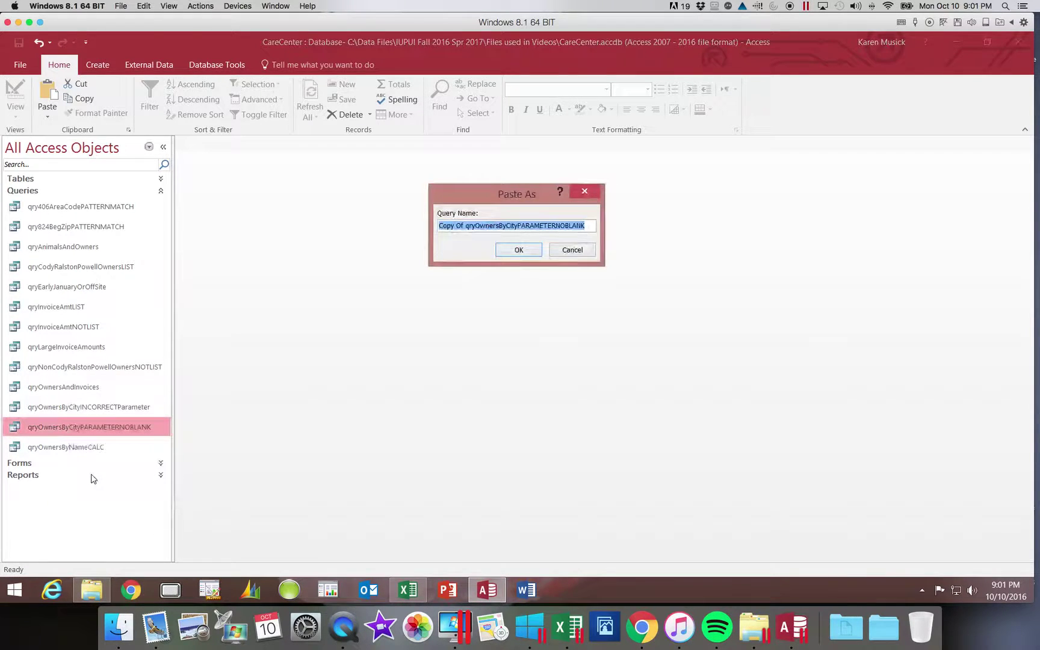
pyautogui.click(472, 227)
pyautogui.moveTo(466, 226); pyautogui.dragTo(426, 233)
pyautogui.click(465, 227)
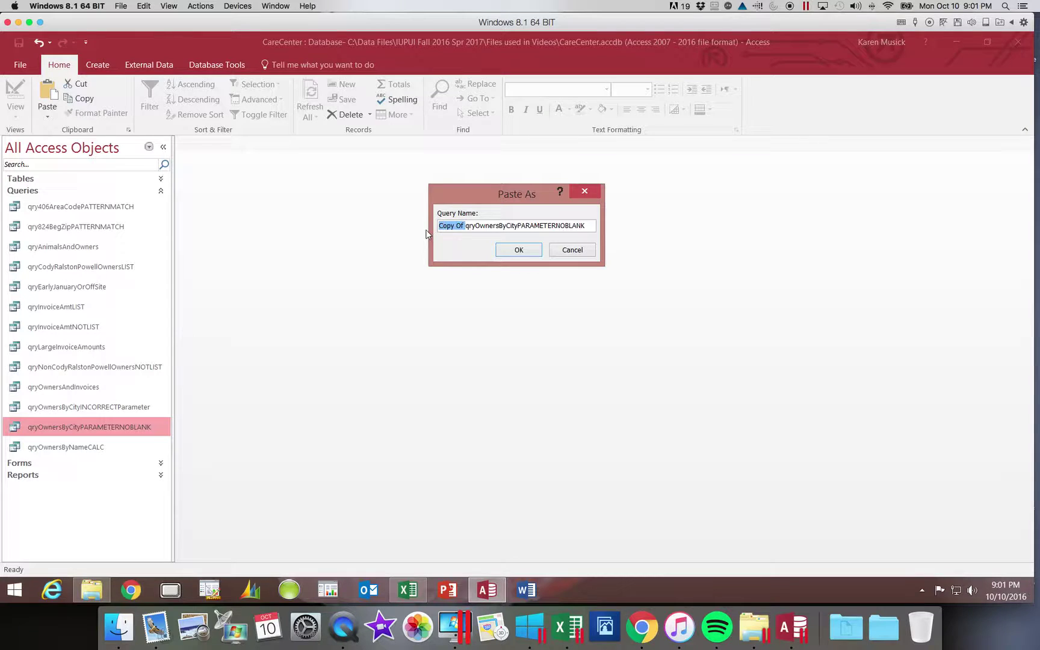
pyautogui.press('Delete')
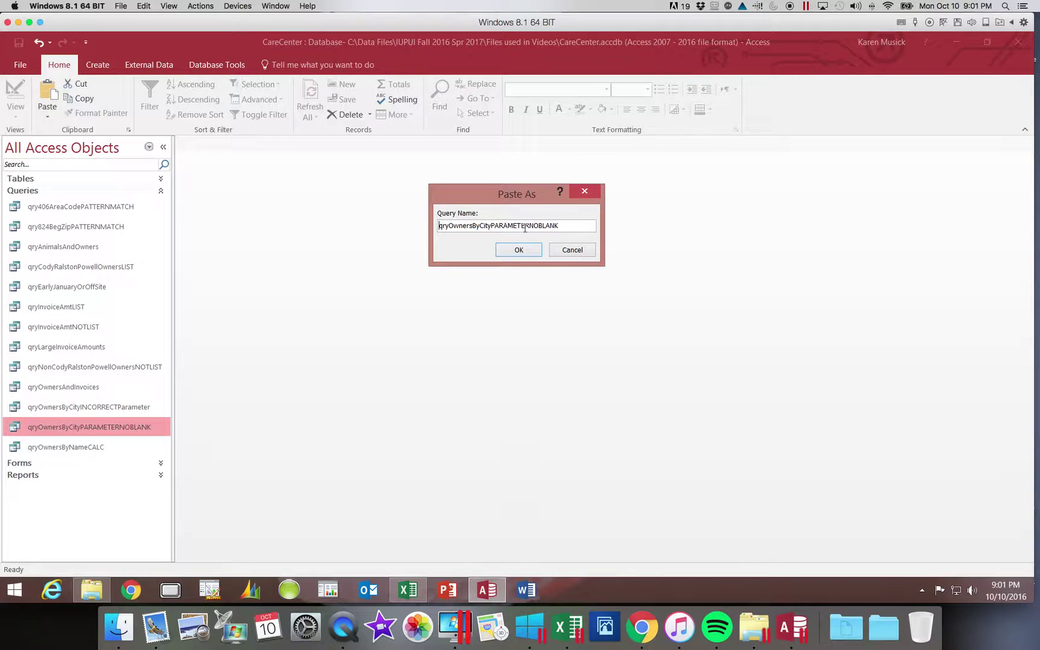
pyautogui.moveTo(530, 226); pyautogui.dragTo(564, 222)
pyautogui.write('ALL')
pyautogui.click(533, 251)
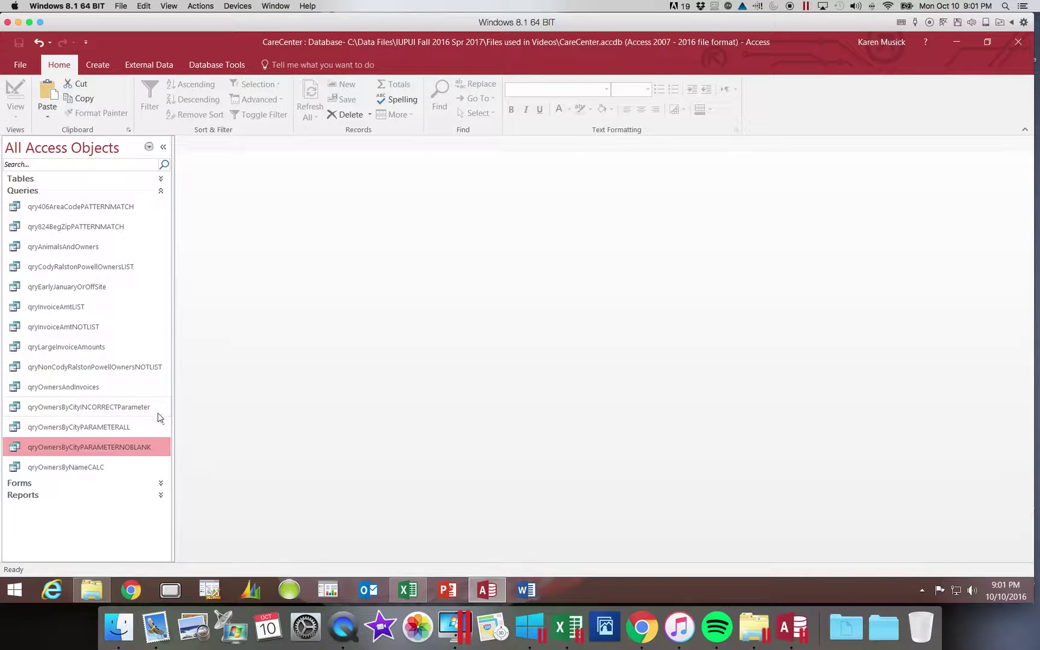
# Step: Run qryOwnersByCityPARAMETERALL with the city parameter left blank
pyautogui.click(97, 427)
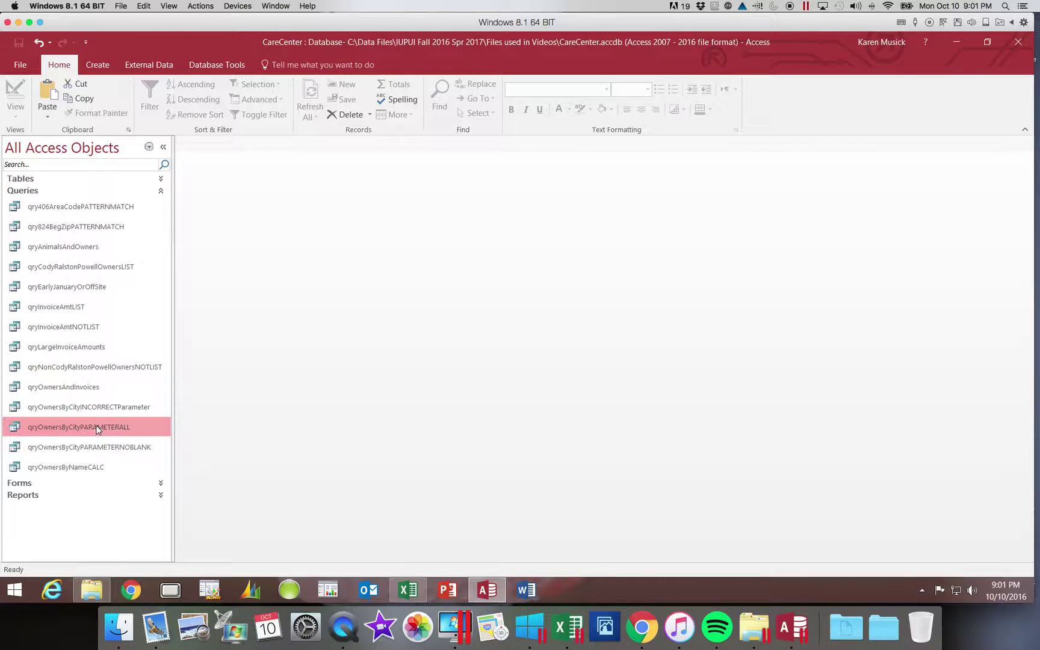
pyautogui.doubleClick(96, 428)
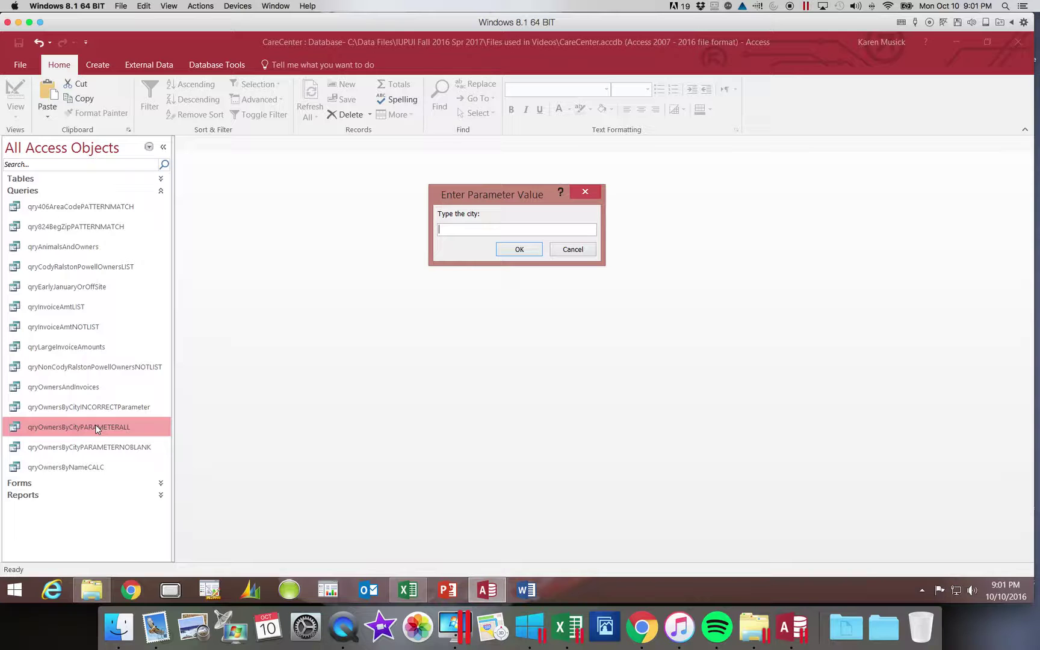
pyautogui.press('Return')
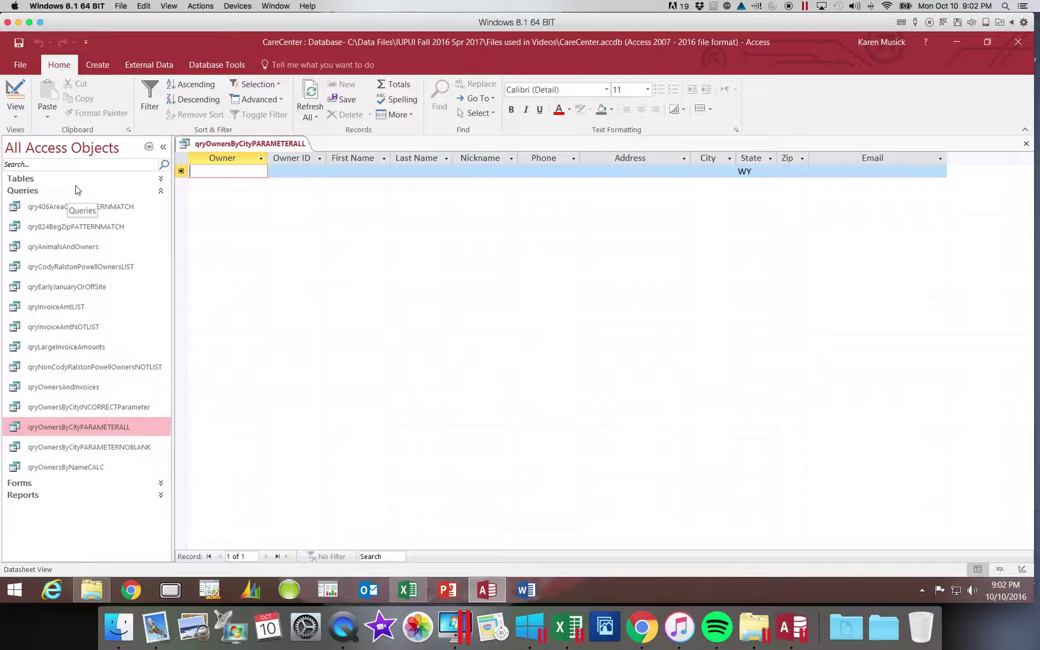
# Step: In the query's design, widen the City column and change its criterion to Like [Type the city:] & "*"
pyautogui.click(15, 92)
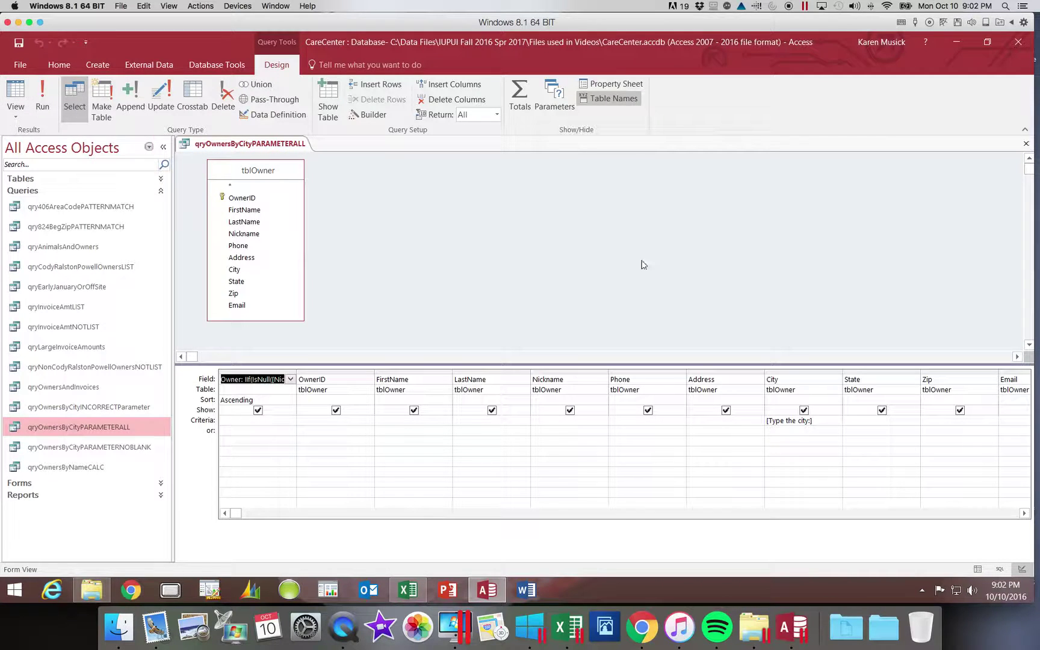
pyautogui.moveTo(843, 374); pyautogui.dragTo(903, 375)
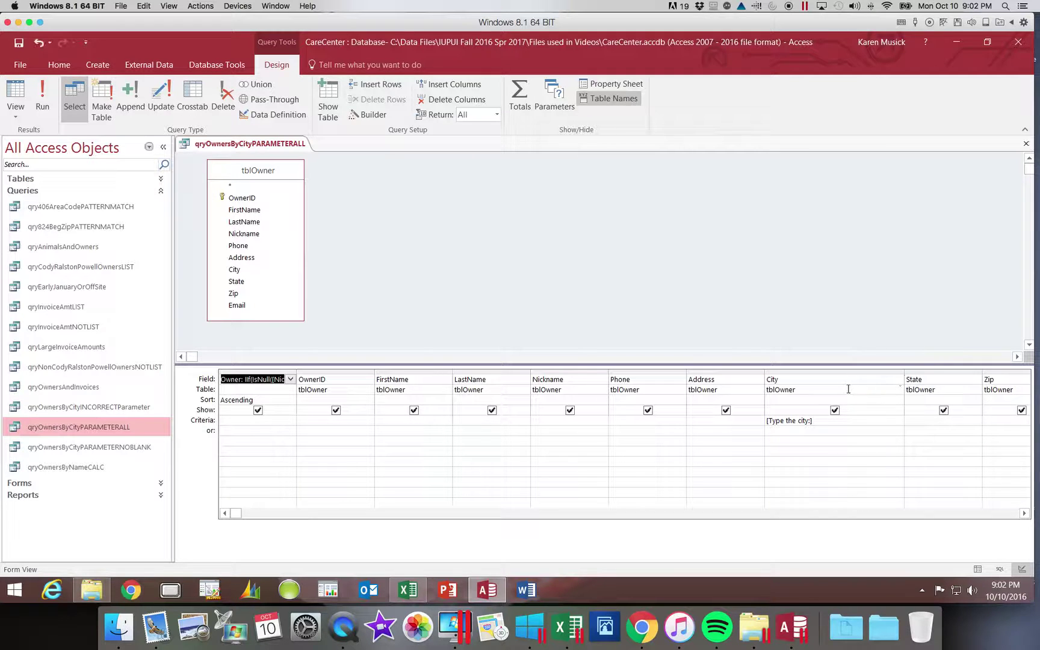
pyautogui.click(766, 420)
pyautogui.click(766, 422)
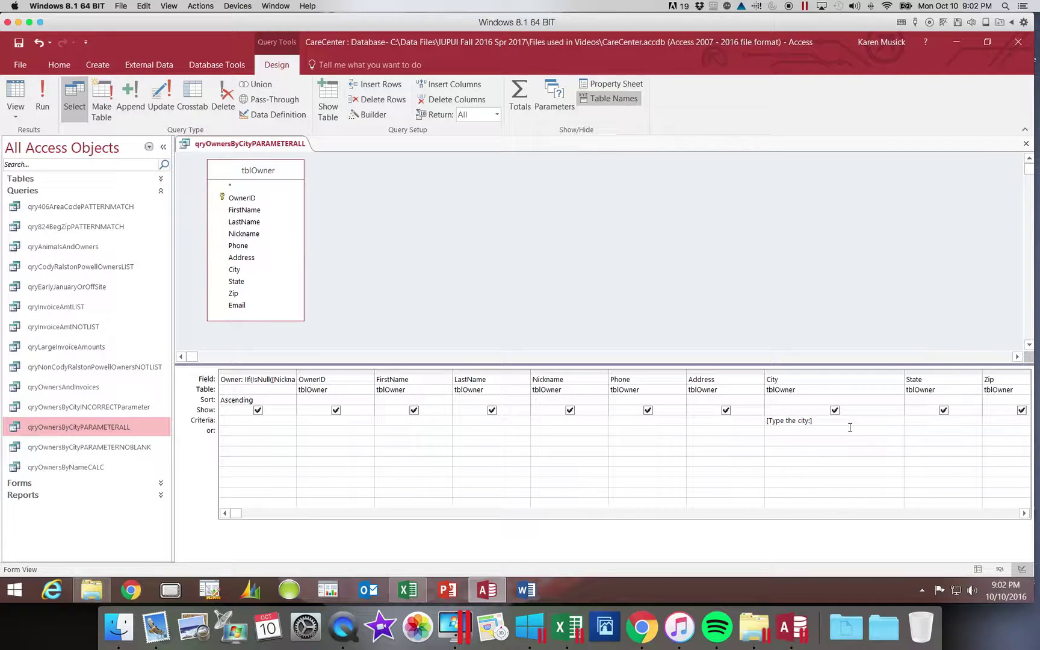
pyautogui.write('Like')
pyautogui.hscroll(1, 842, 426)
pyautogui.click(768, 425)
pyautogui.click(766, 424)
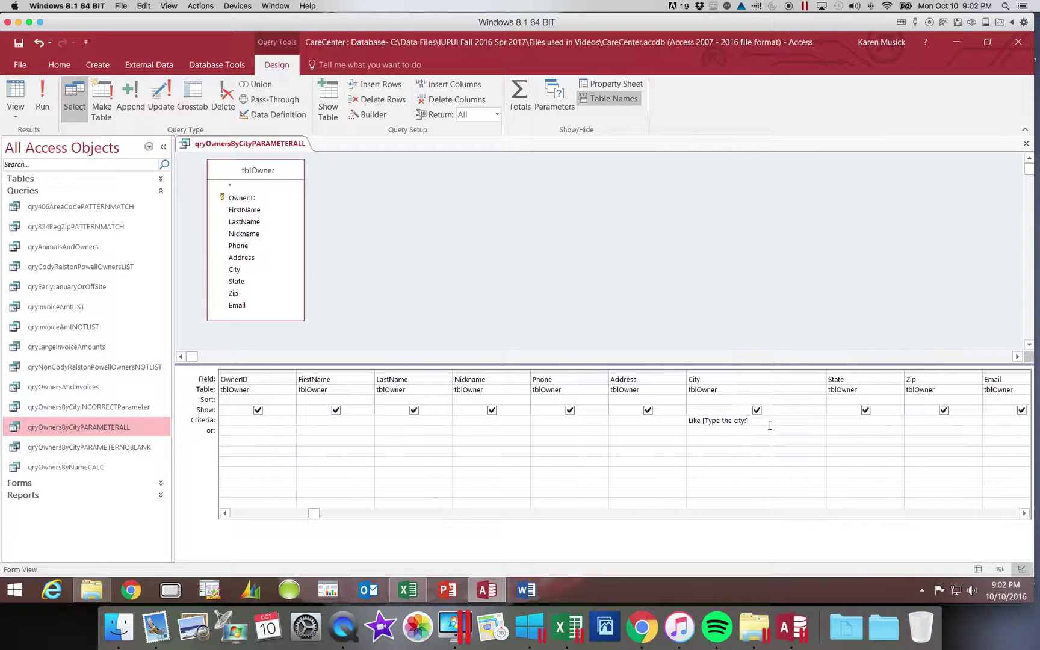
pyautogui.write('&')
pyautogui.write('"*')
# Step: Run the edited query with a blank city value and return to its design
pyautogui.click(50, 103)
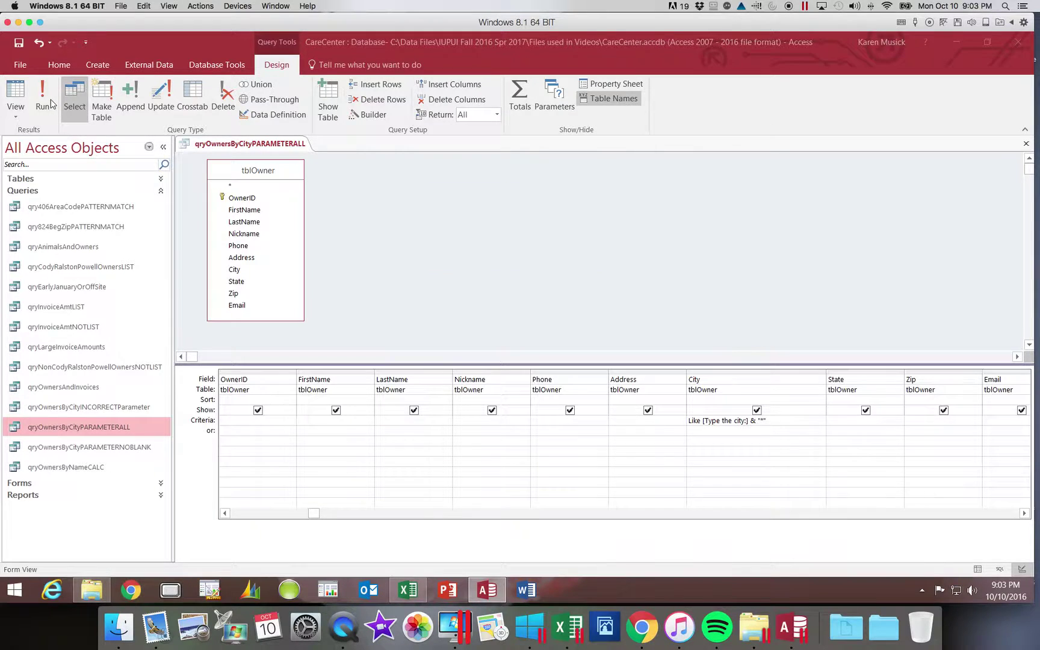
pyautogui.press('Return')
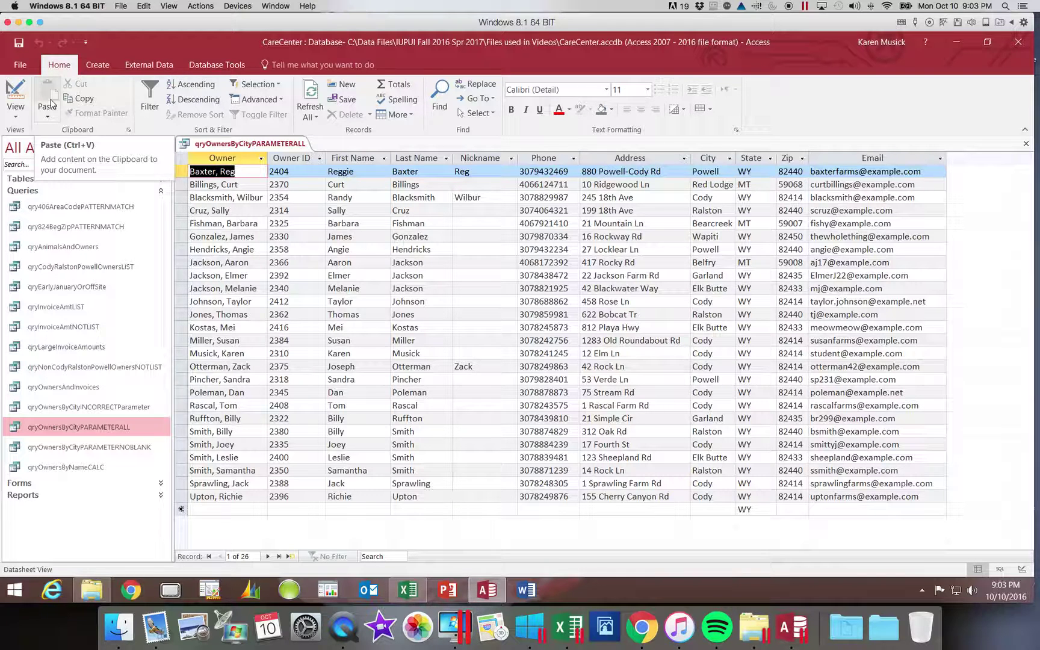
pyautogui.click(16, 92)
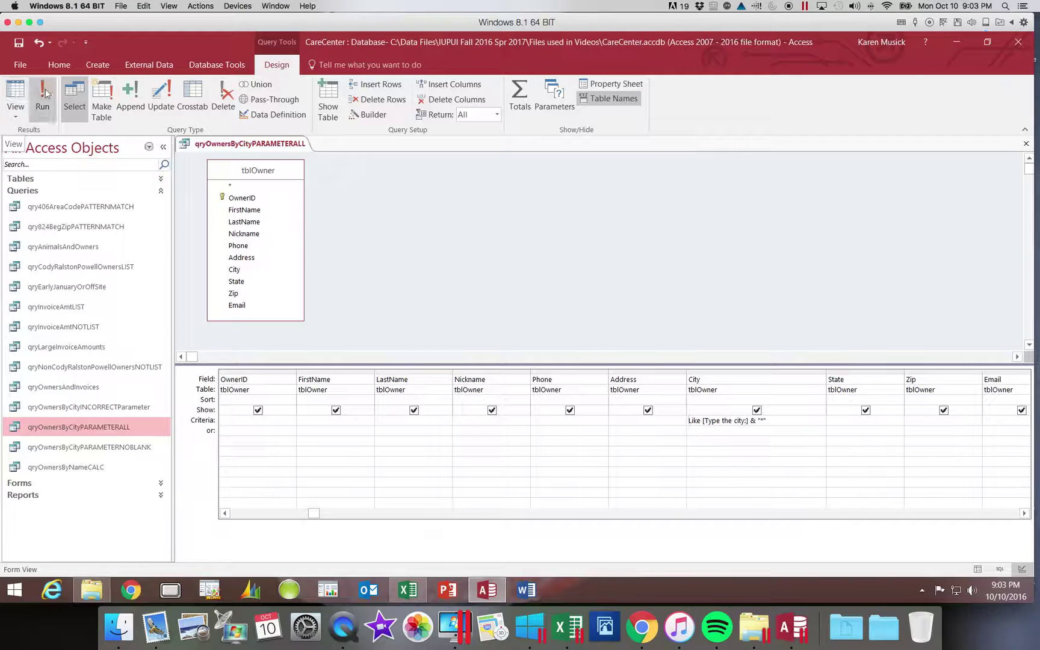
# Step: Run the query with e as the city value and close it, saving the design changes
pyautogui.click(39, 93)
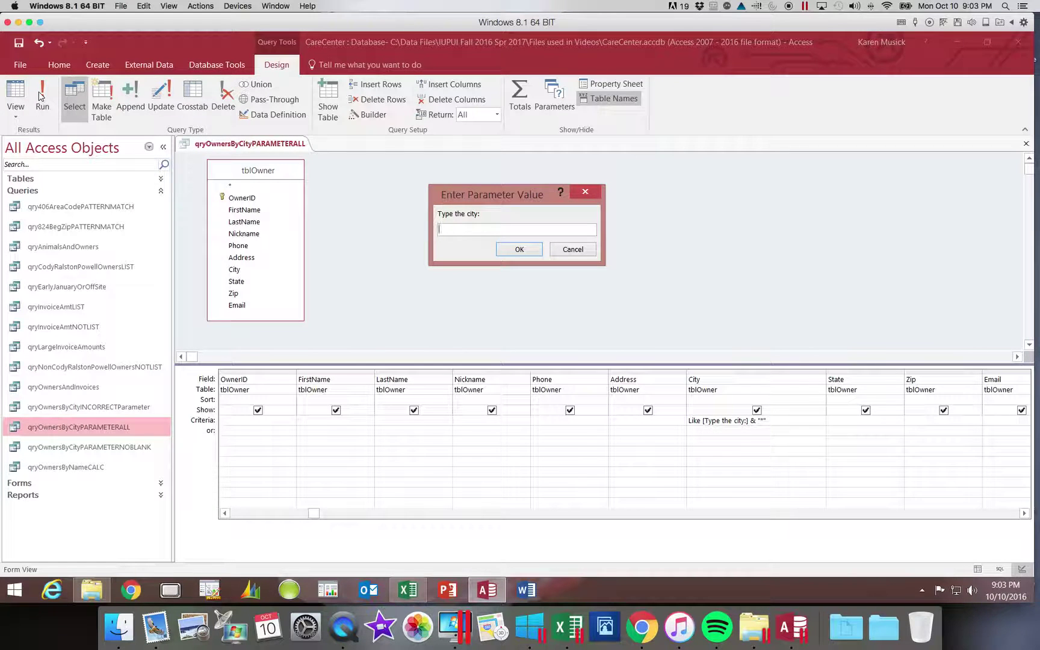
pyautogui.write('e')
pyautogui.press('Return')
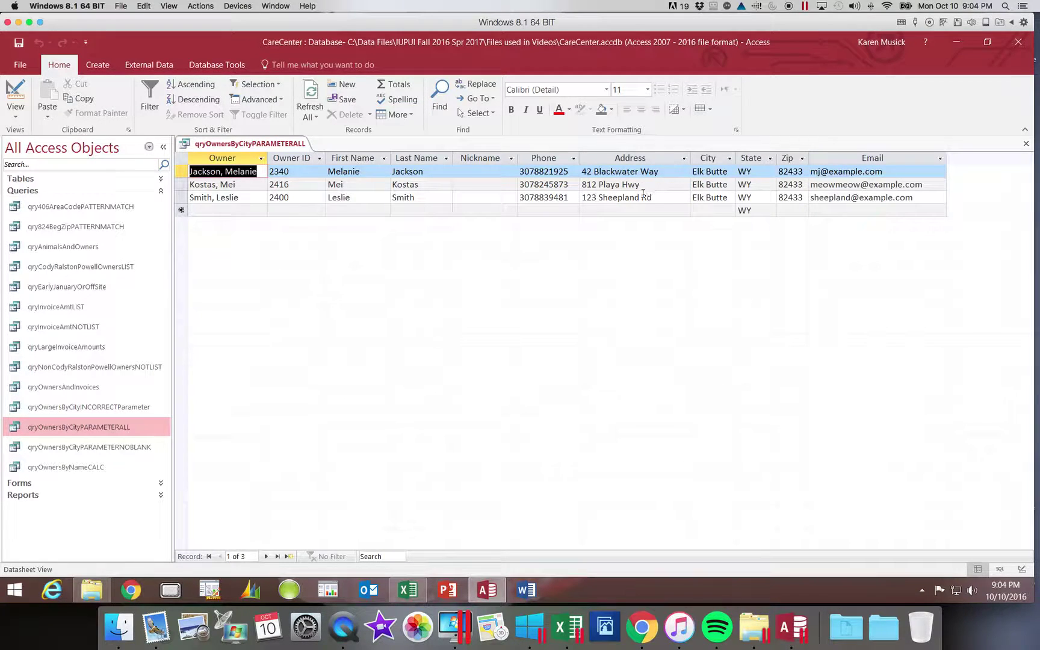
pyautogui.click(1026, 145)
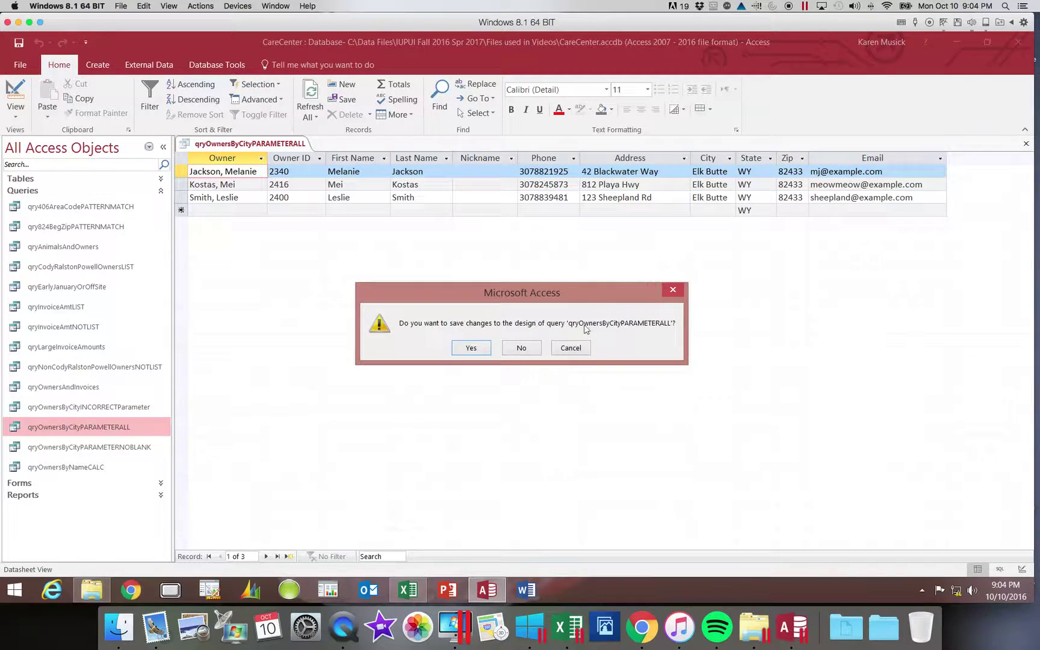
pyautogui.click(484, 348)
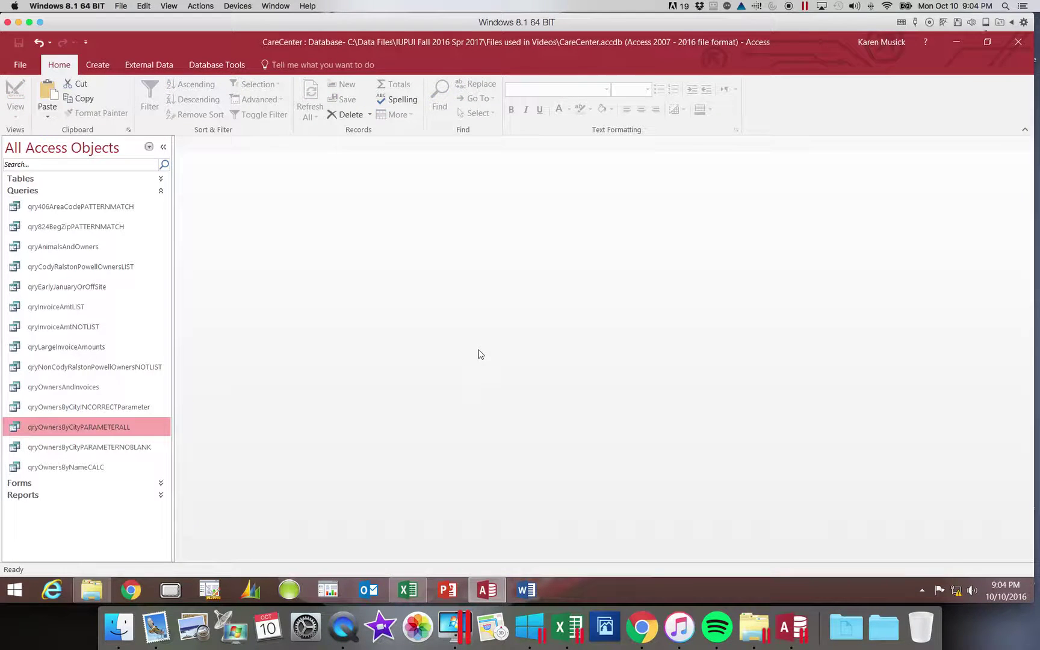
# Step: Duplicate qryOwnersByCityPARAMETERALL as a new query named qryOwnersByAreaCodePARAMETERALL
pyautogui.rightClick(106, 427)
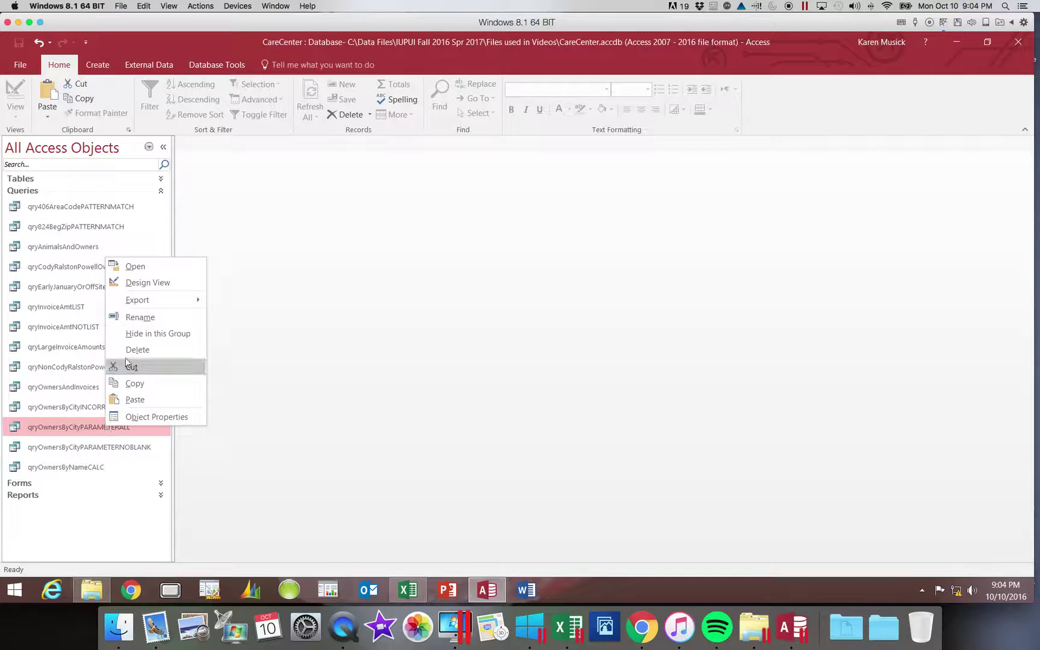
pyautogui.click(138, 384)
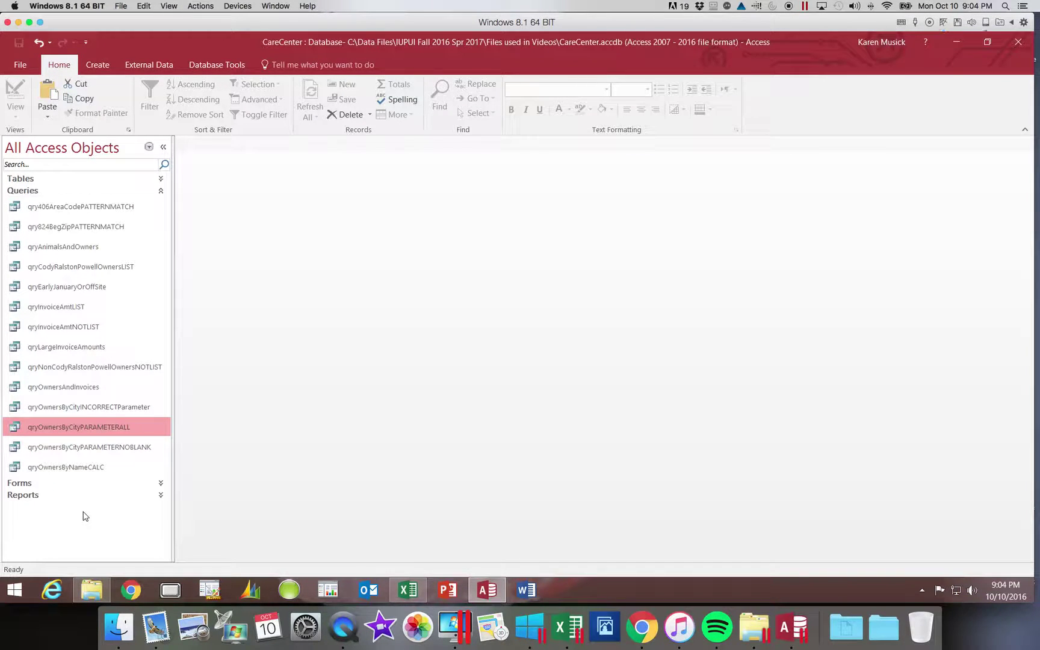
pyautogui.rightClick(60, 541)
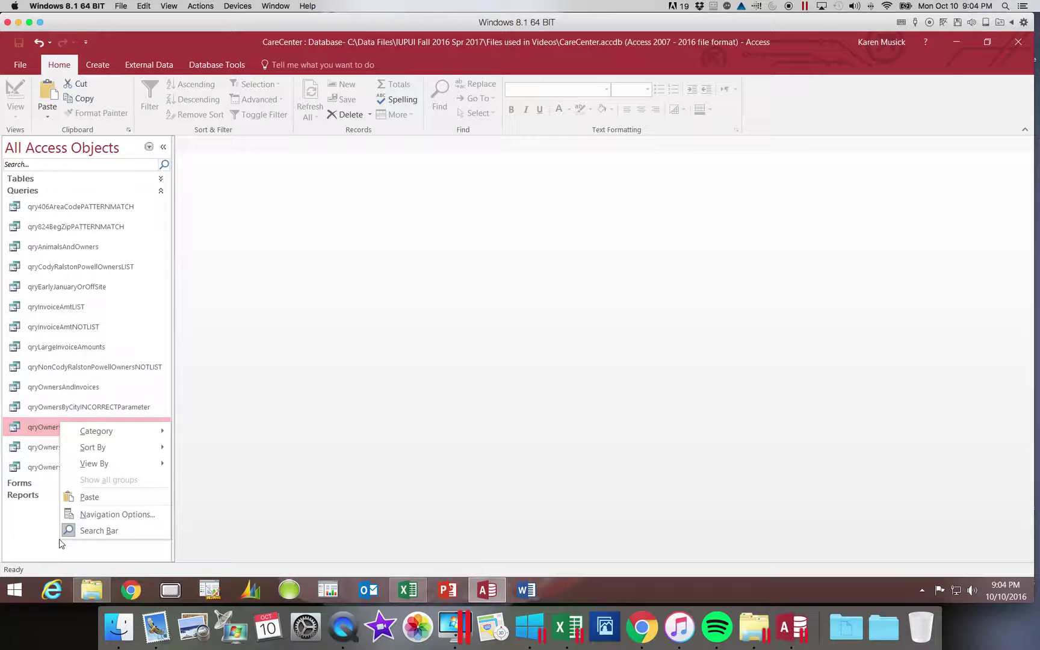
pyautogui.click(90, 496)
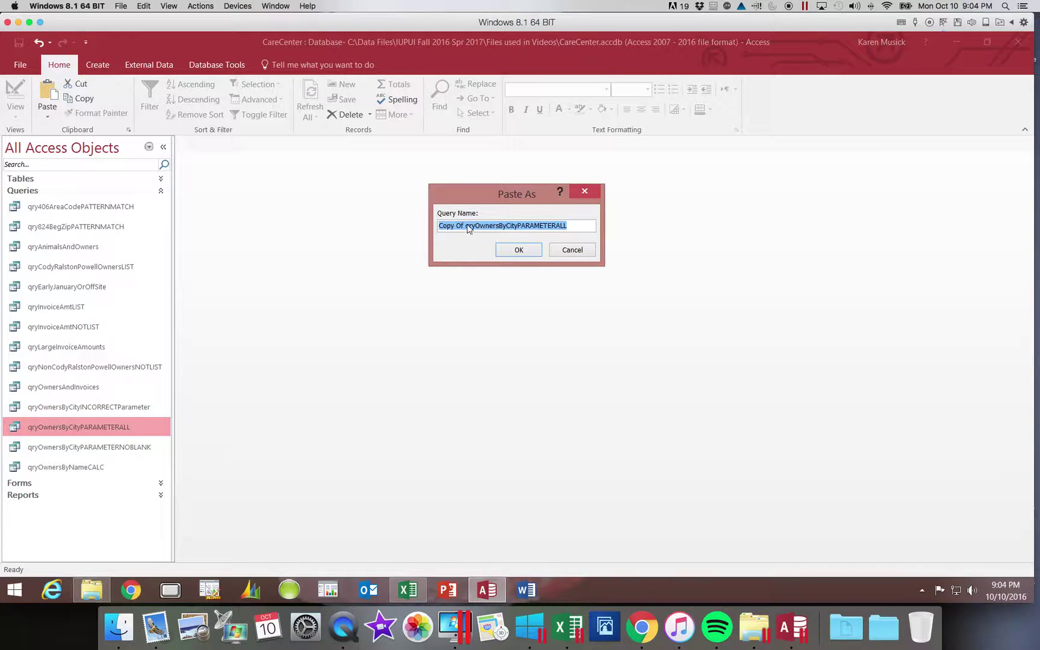
pyautogui.moveTo(467, 224); pyautogui.dragTo(427, 224)
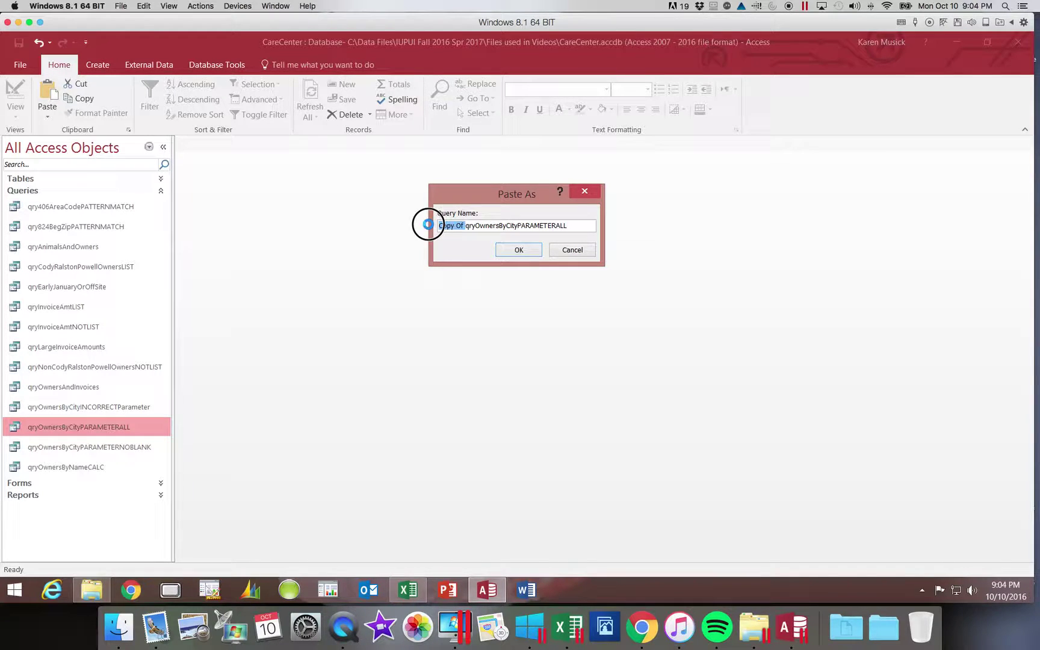
pyautogui.press('Delete')
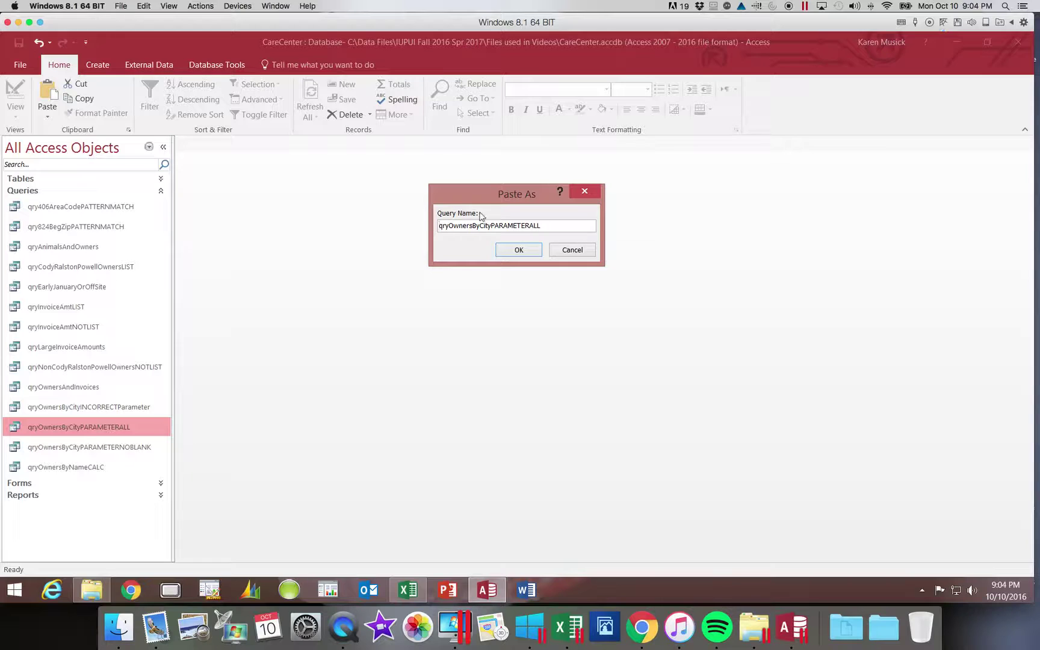
pyautogui.moveTo(479, 225); pyautogui.dragTo(491, 226)
pyautogui.write('AreaCode')
pyautogui.click(519, 250)
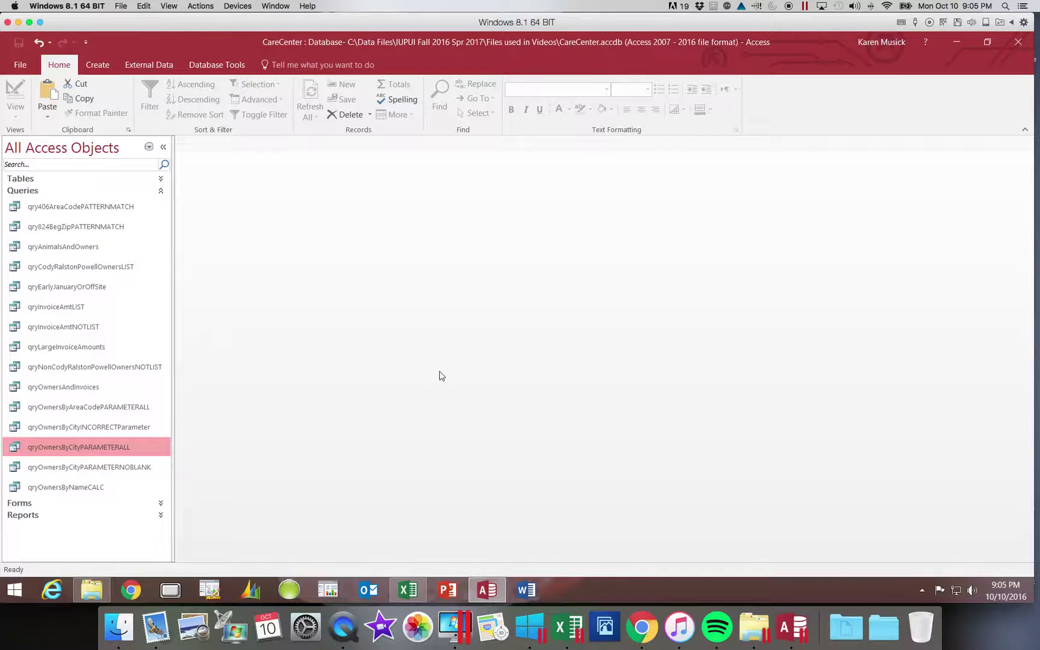
# Step: Run qryOwnersByAreaCodePARAMETERALL with its inherited city parameter left blank
pyautogui.click(116, 407)
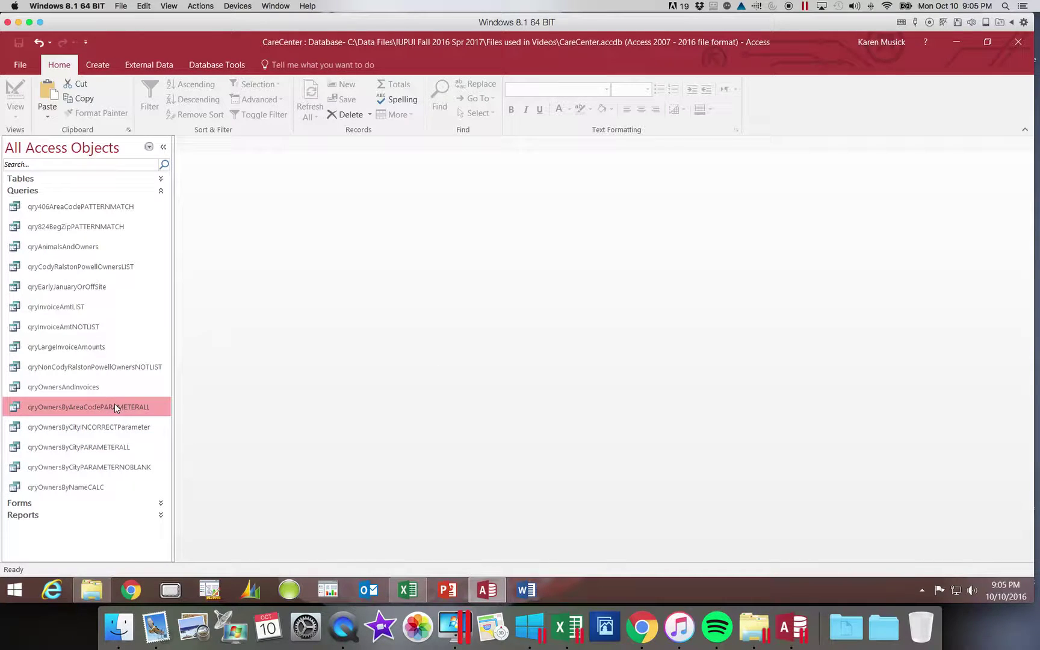
pyautogui.doubleClick(80, 409)
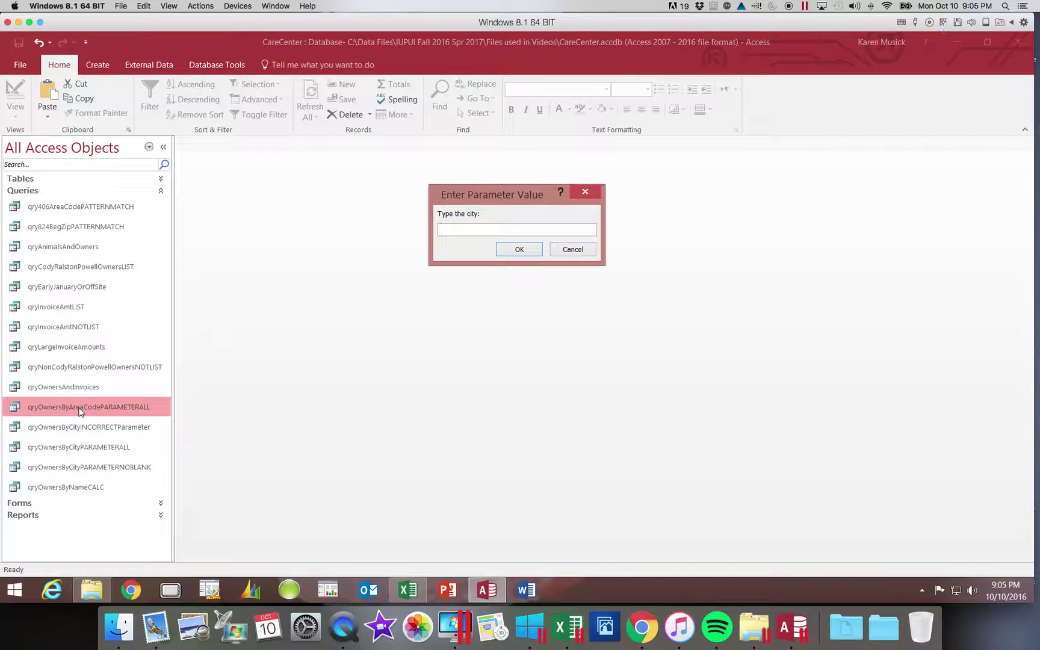
pyautogui.click(523, 252)
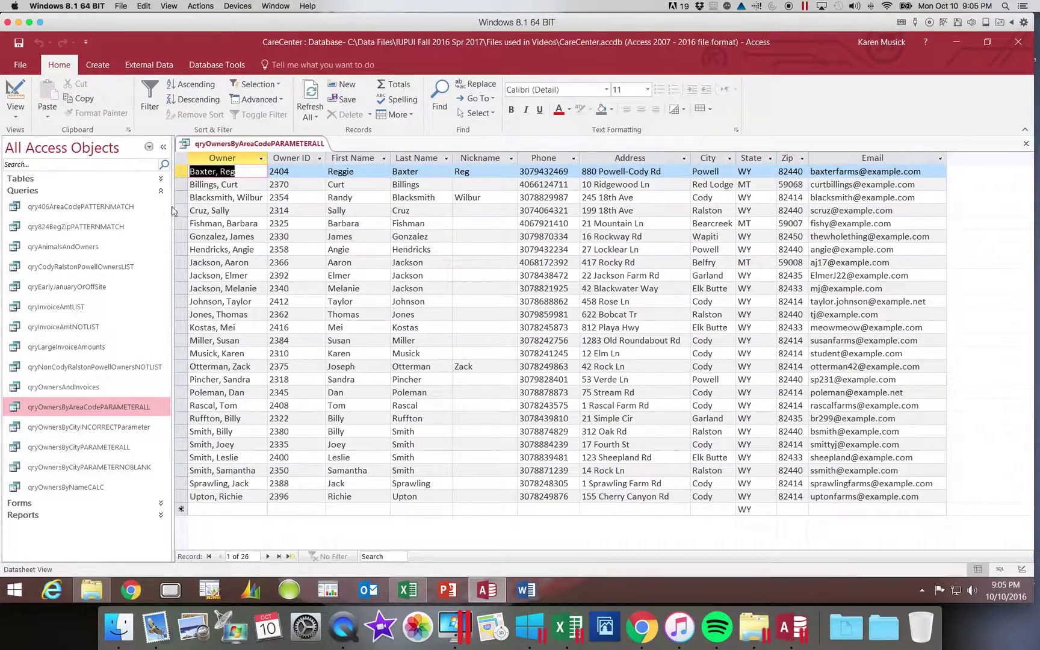
# Step: In the area code query's design, clear the City criterion and set the Phone criterion to [Enter an area code:]
pyautogui.click(20, 89)
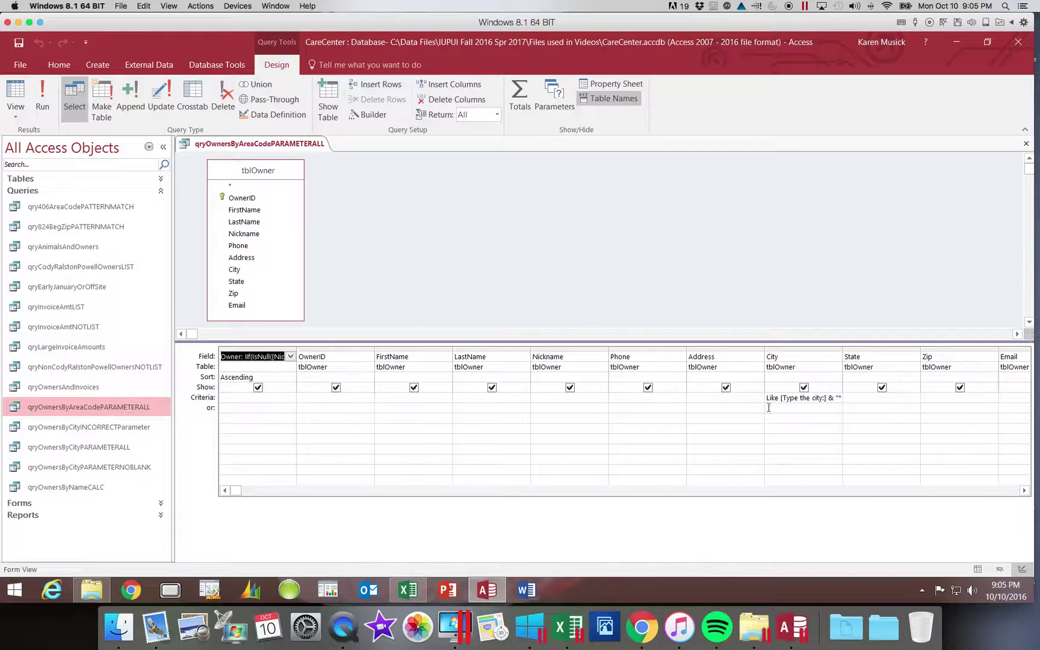
pyautogui.moveTo(766, 397); pyautogui.dragTo(850, 401)
pyautogui.press('Delete')
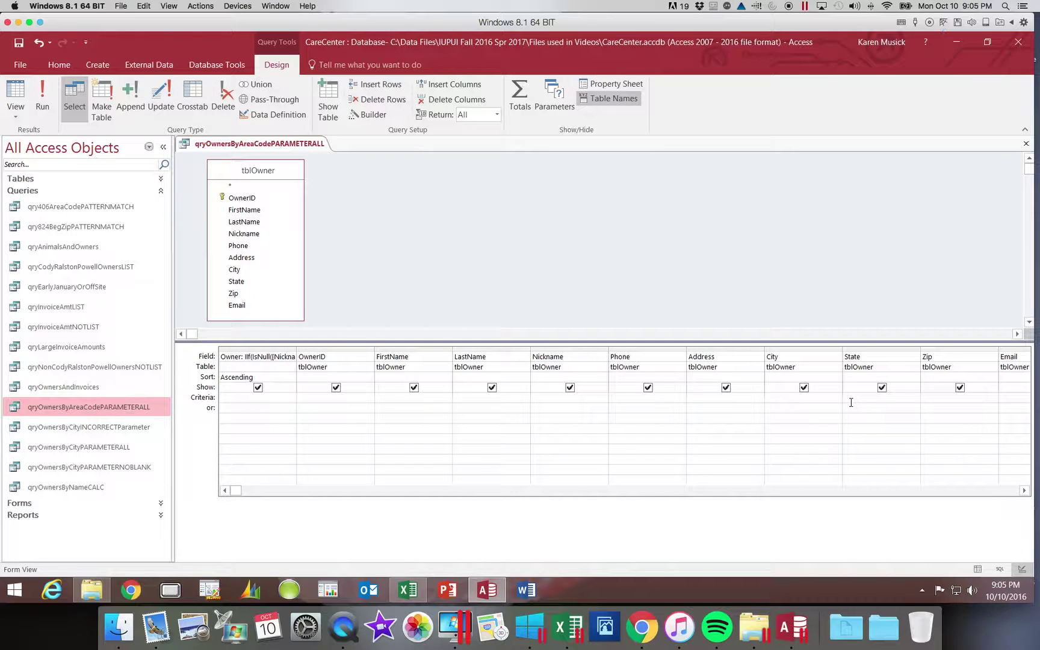
pyautogui.click(622, 397)
pyautogui.write('[Enter an area code:')
# Step: Save qryOwnersByAreaCodePARAMETERALL and run it with the area code parameter left blank
pyautogui.click(19, 43)
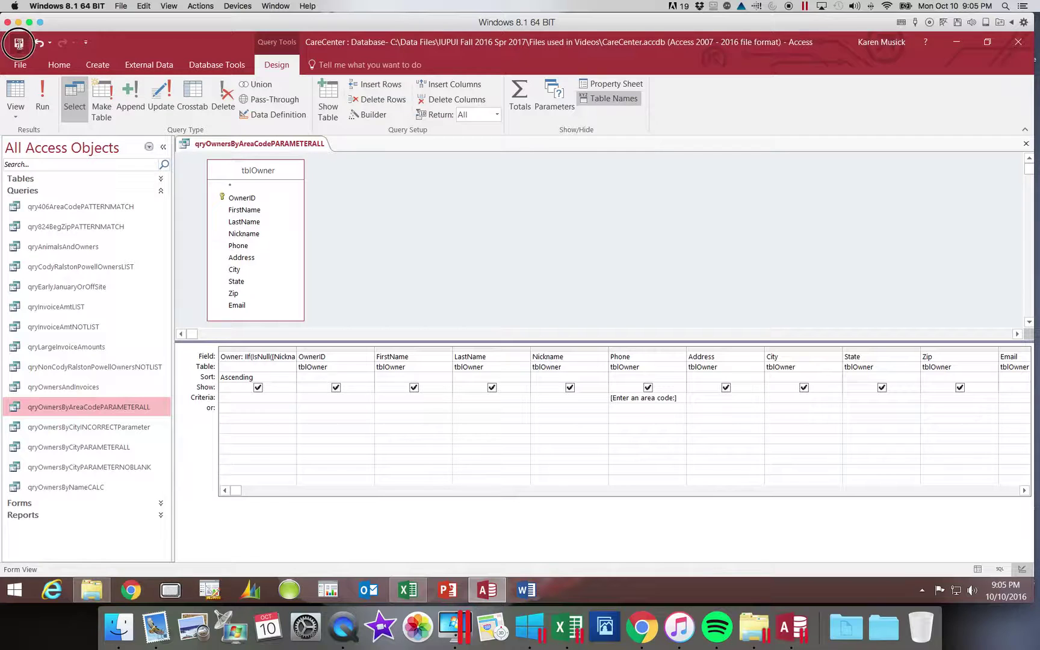
pyautogui.click(50, 109)
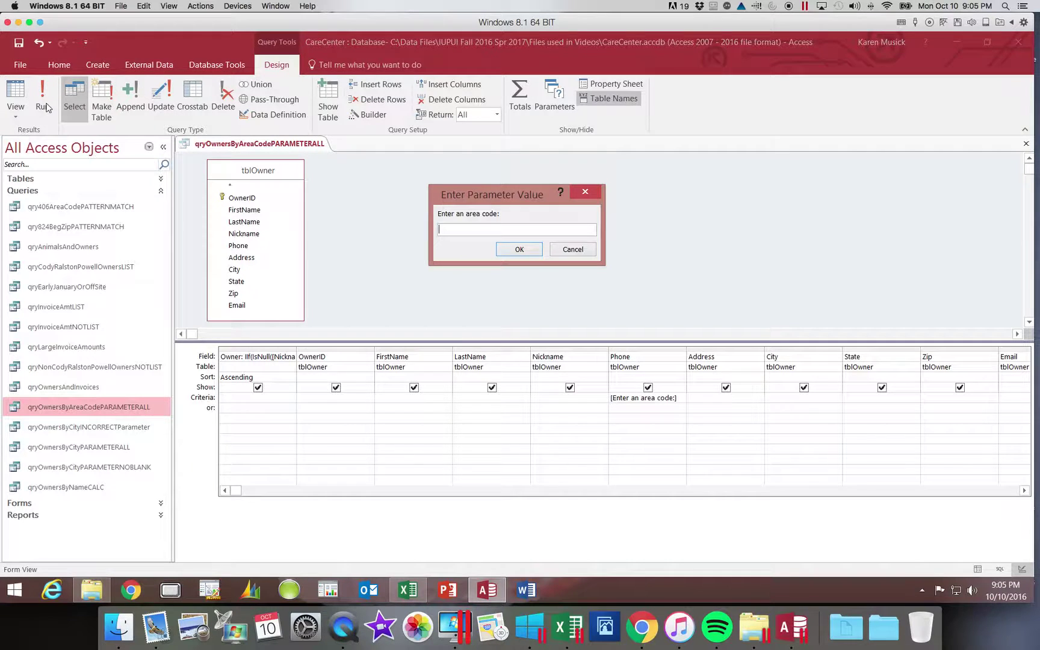
pyautogui.press('Return')
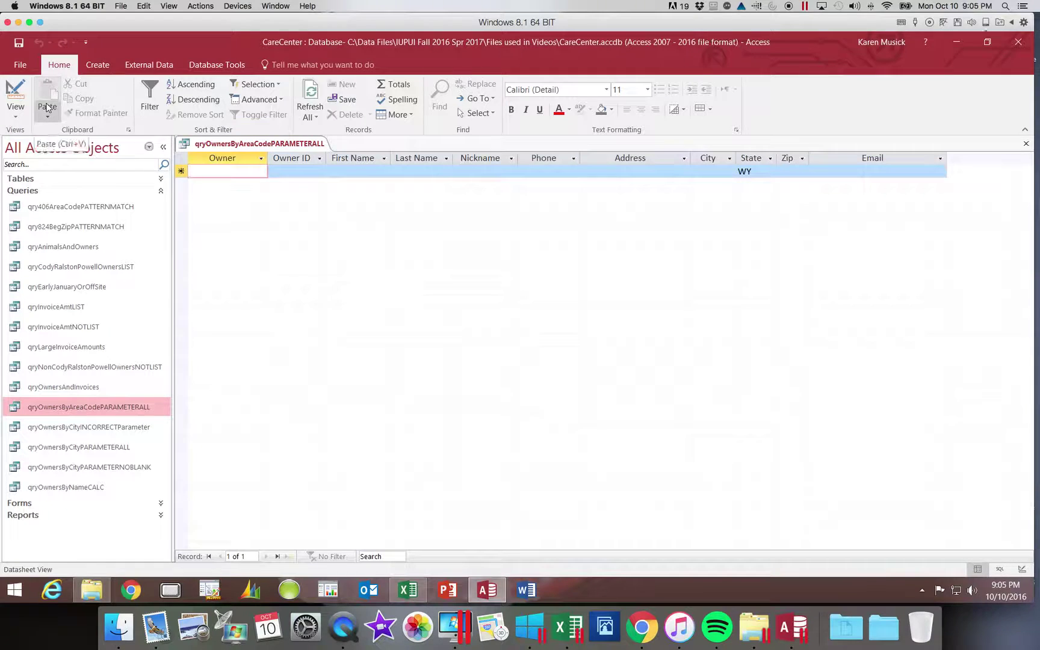
pyautogui.scroll(-2, 36, 105)
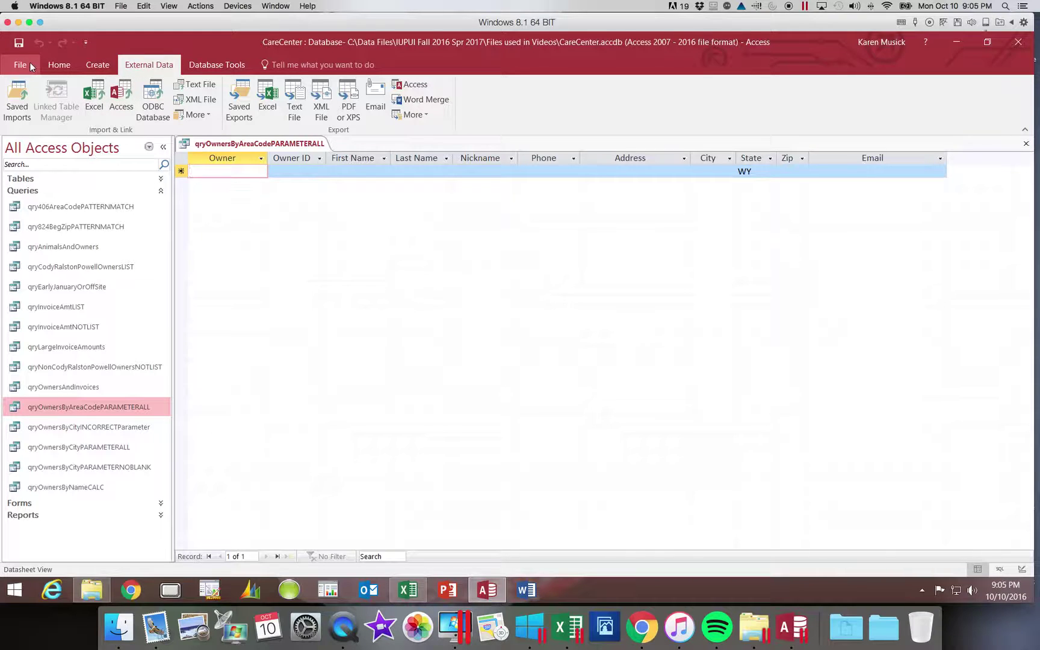
# Step: Return the area code query to Design View and widen the Phone column in the design grid
pyautogui.click(59, 67)
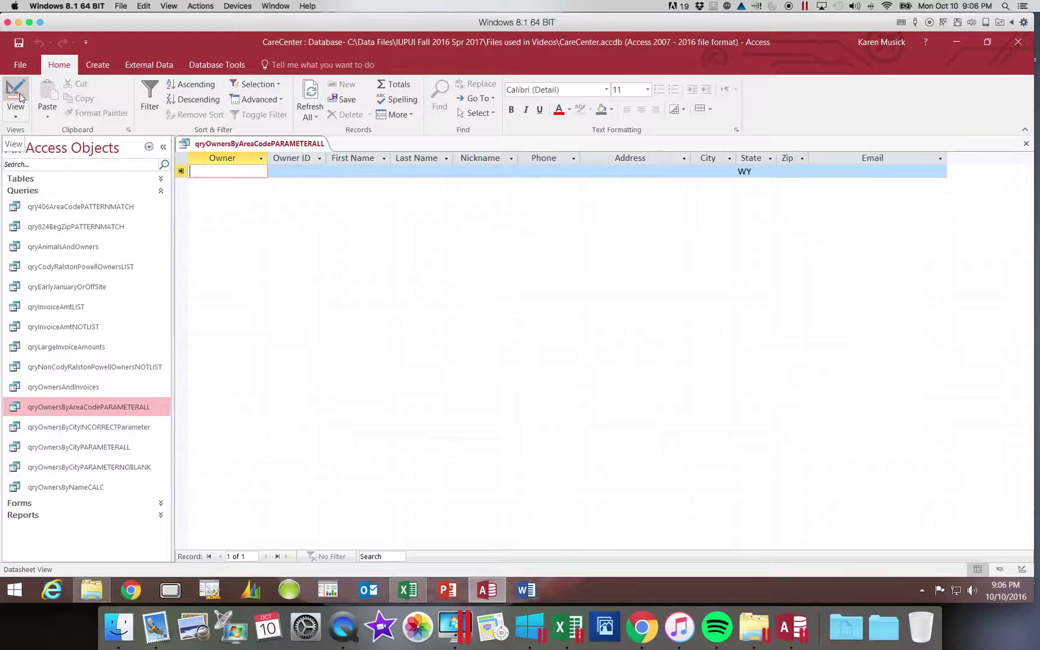
pyautogui.click(20, 113)
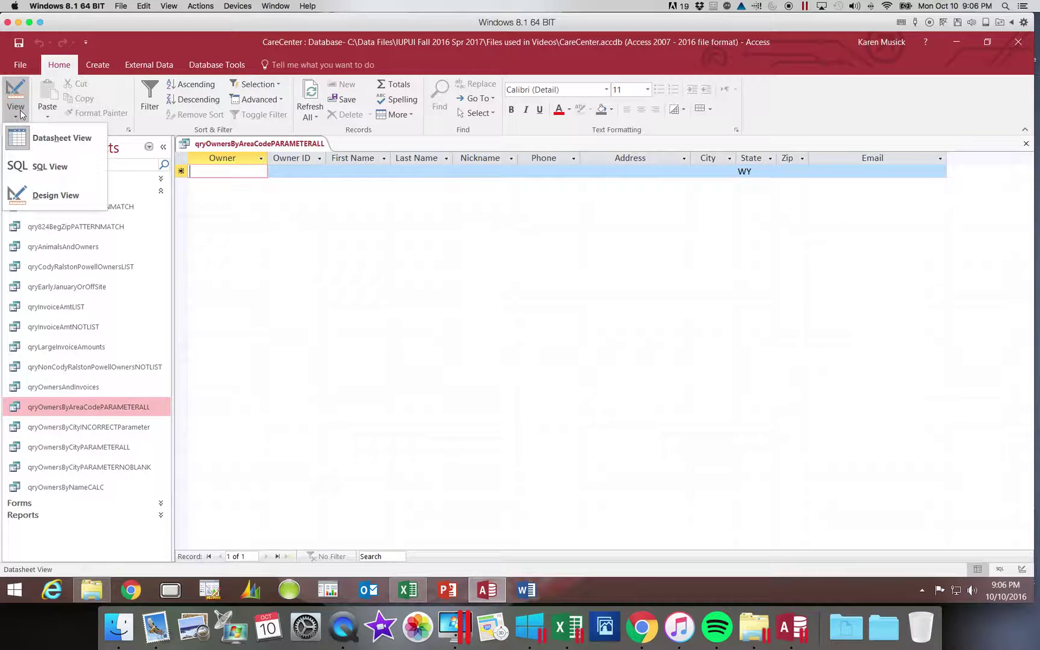
pyautogui.click(53, 194)
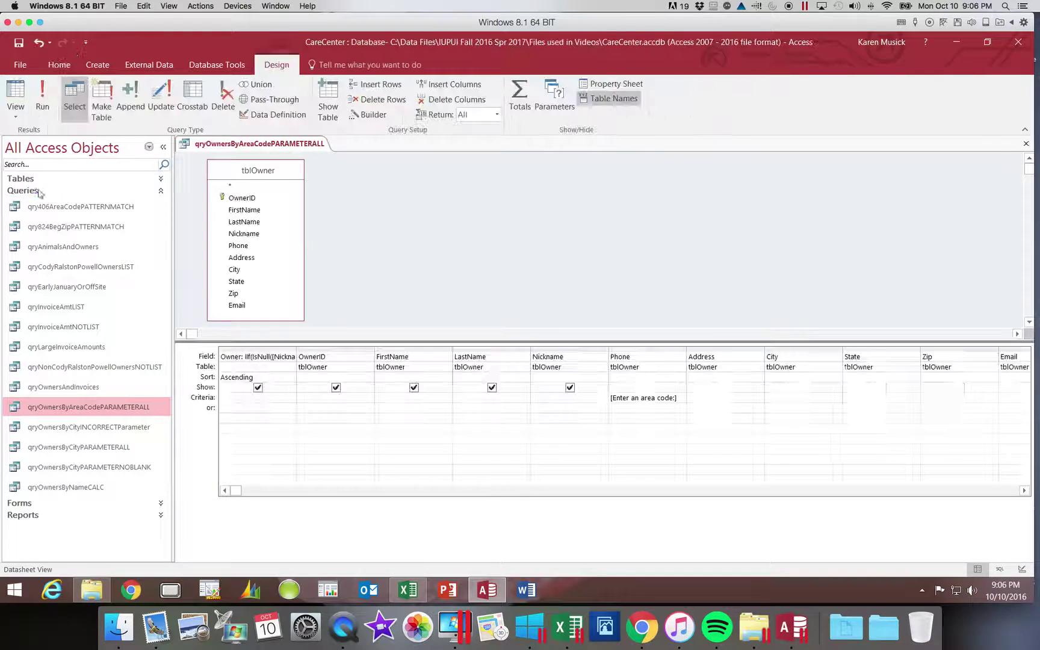
pyautogui.click(685, 348)
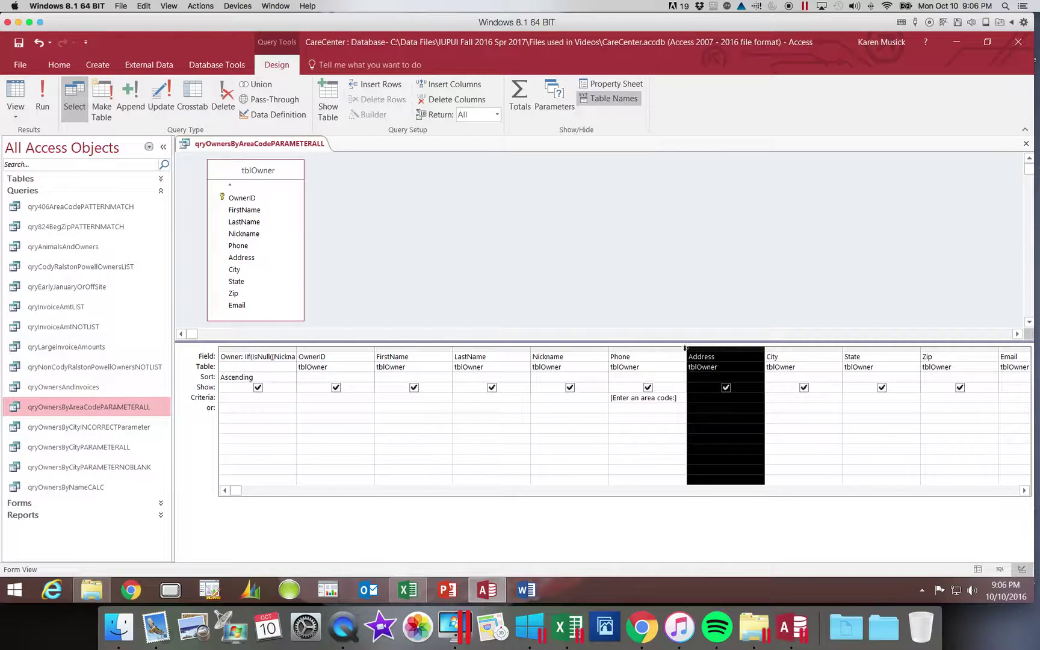
pyautogui.moveTo(686, 348); pyautogui.dragTo(733, 347)
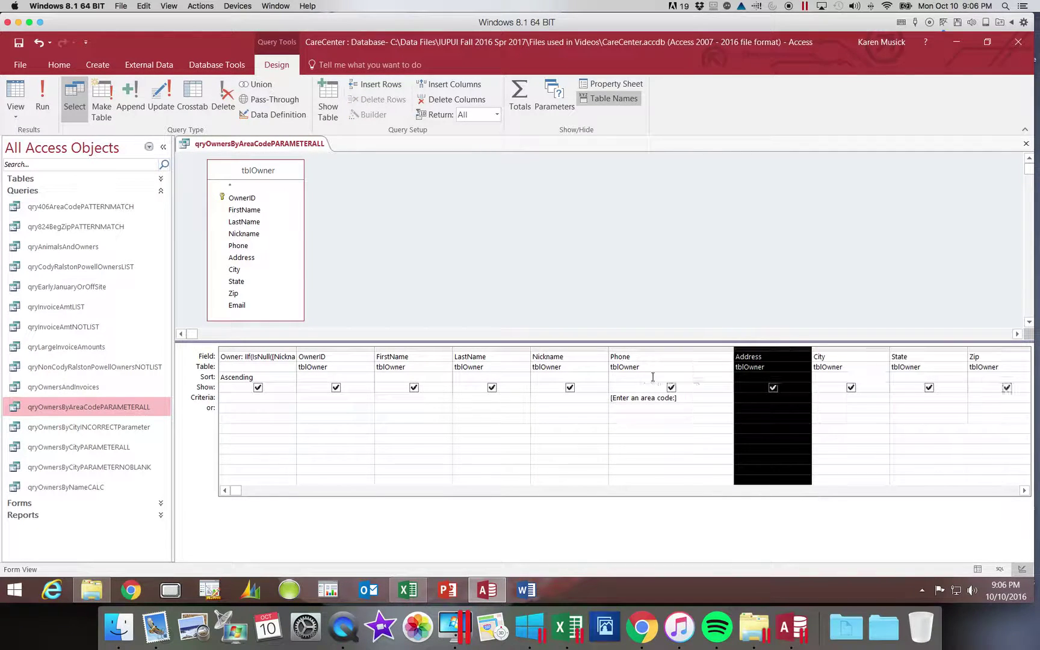
# Step: Change the Phone criterion to Like [Enter an area code:] & "*"
pyautogui.click(611, 398)
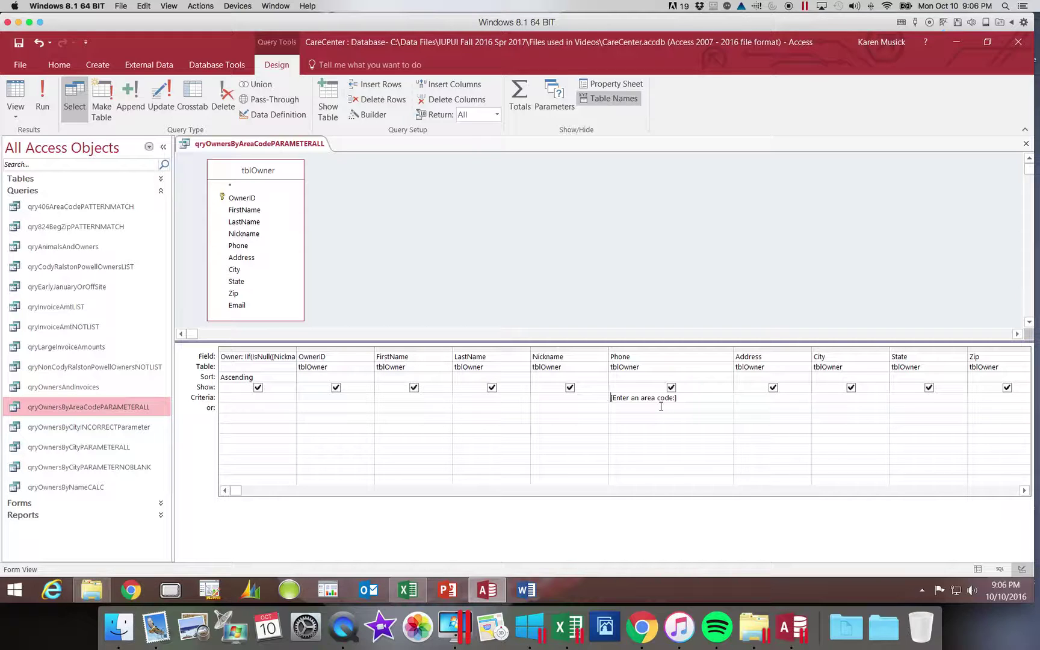
pyautogui.write('Like')
pyautogui.click(696, 399)
pyautogui.write('& "*"')
# Step: Run the query with the wildcard Phone criterion, leaving the area code blank
pyautogui.click(47, 108)
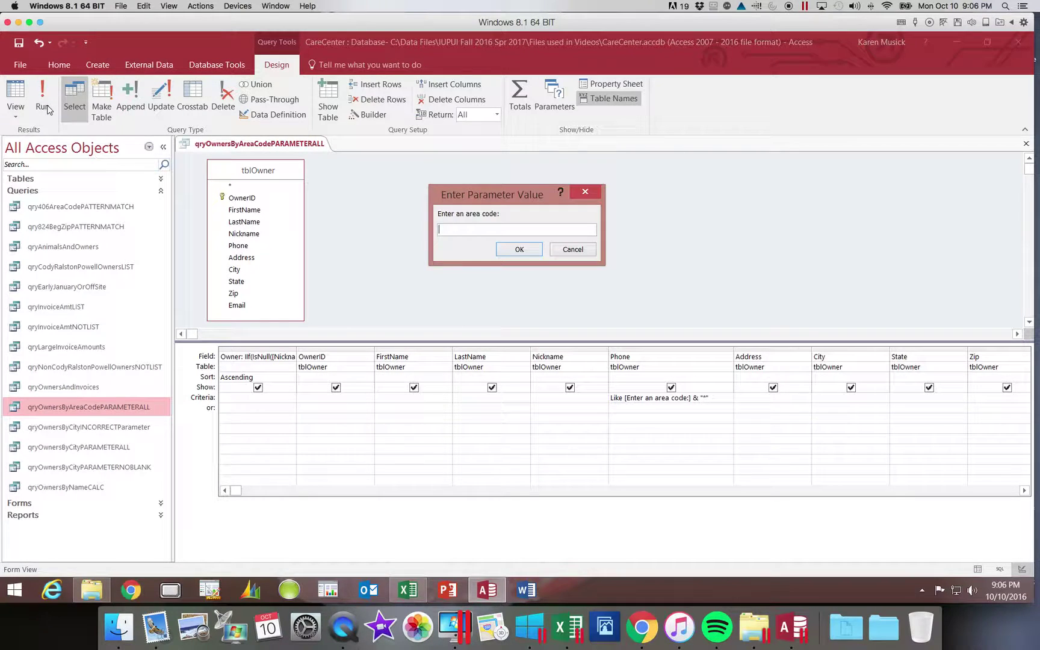
pyautogui.press('Return')
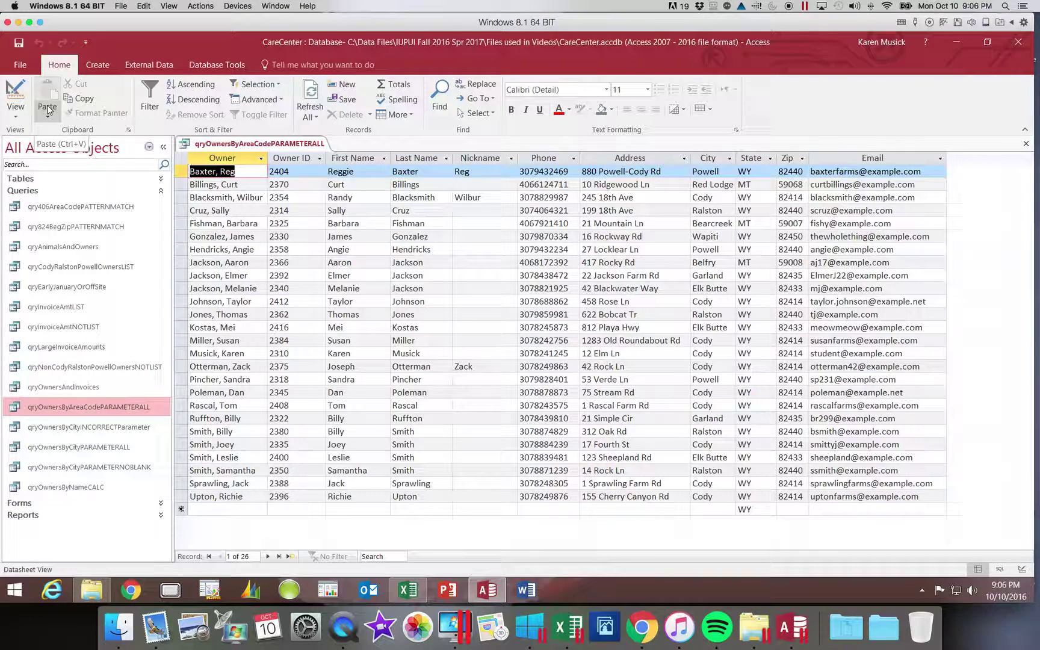
pyautogui.scroll(-2, 48, 108)
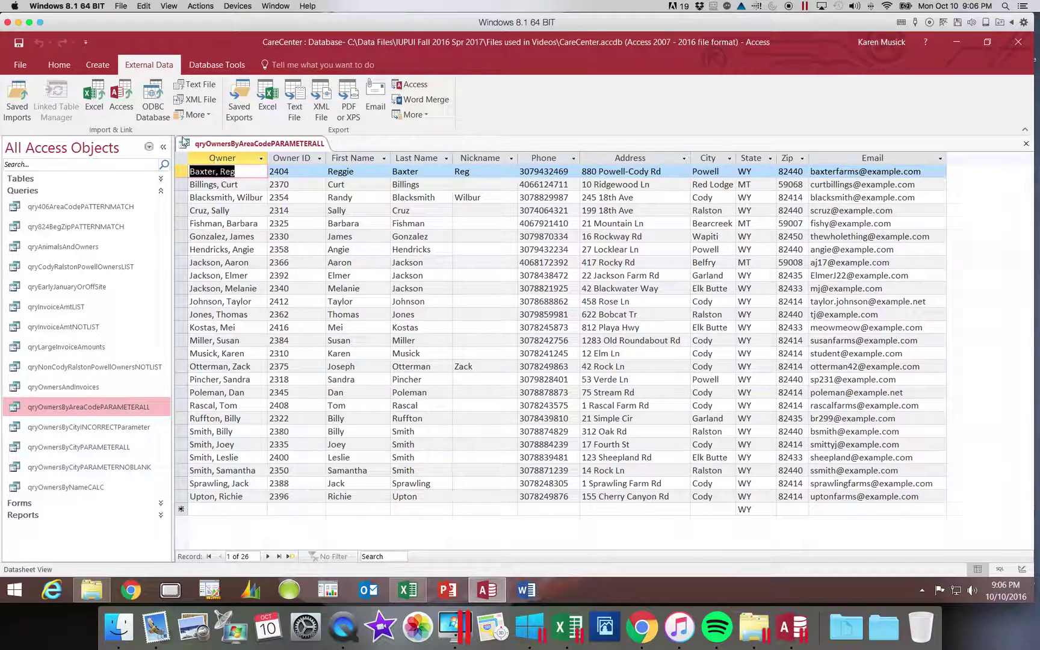
# Step: Go back to Design View and run the query again with 406 as the area code
pyautogui.click(66, 63)
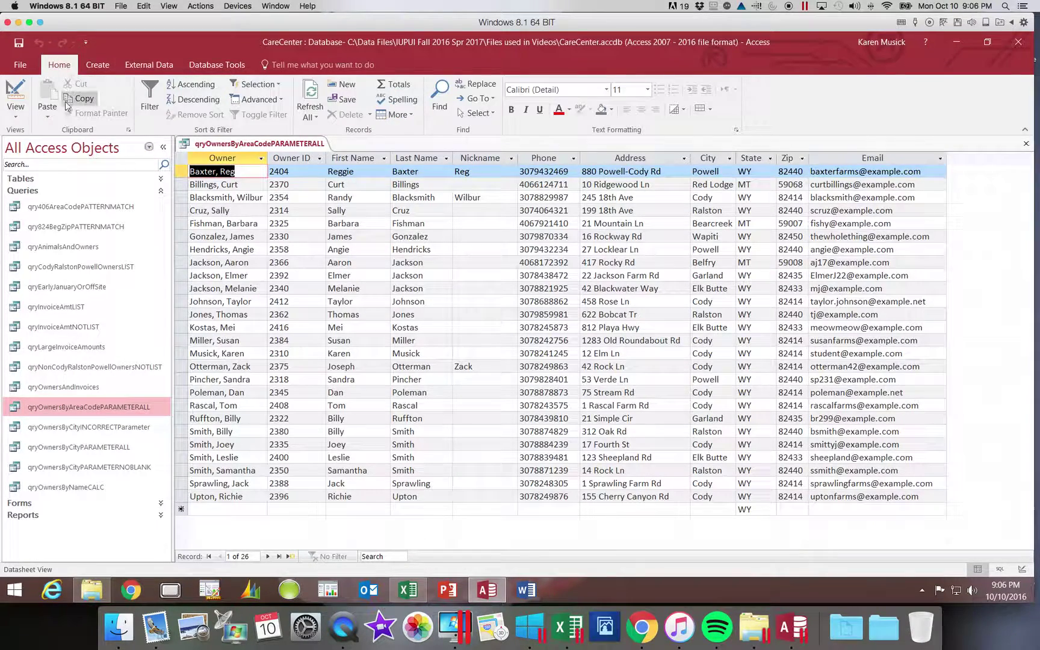
pyautogui.click(22, 120)
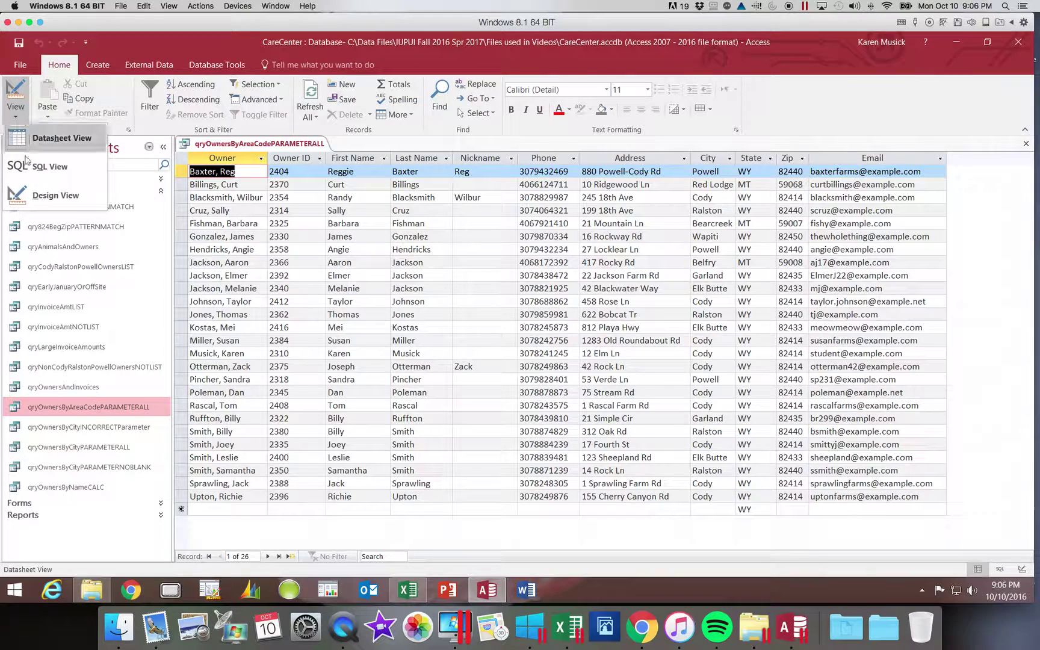
pyautogui.click(30, 190)
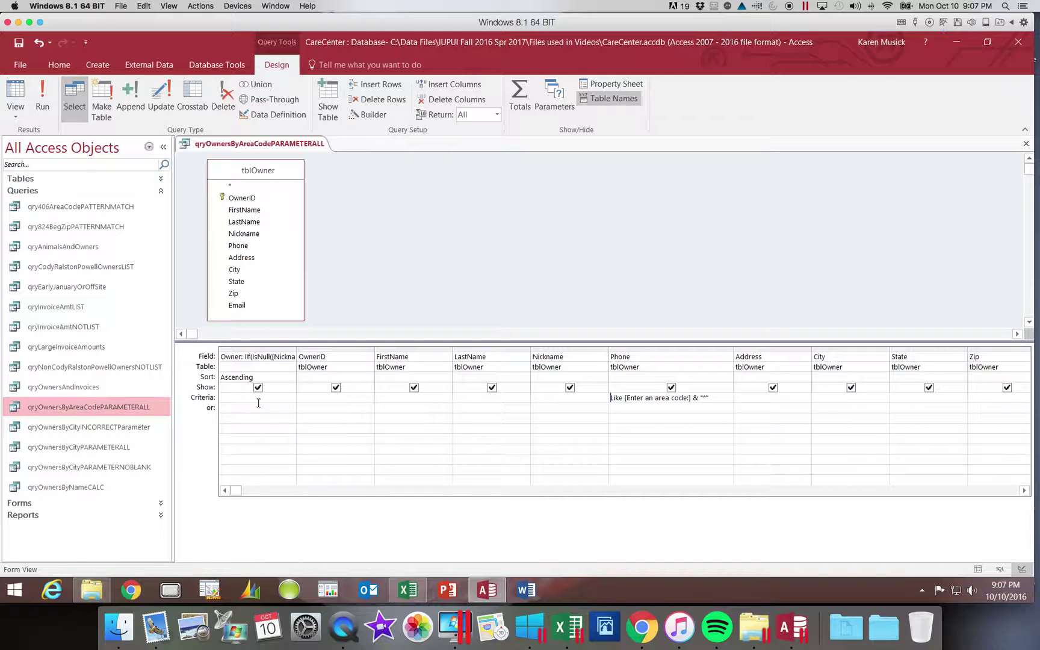
pyautogui.click(42, 101)
pyautogui.write('406')
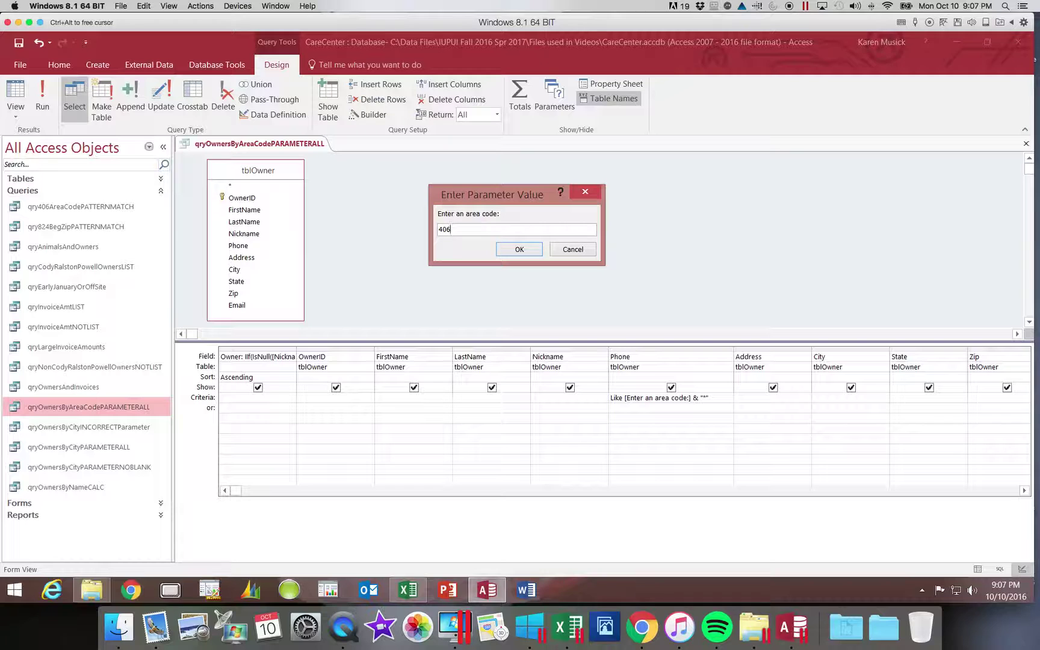
pyautogui.press('Return')
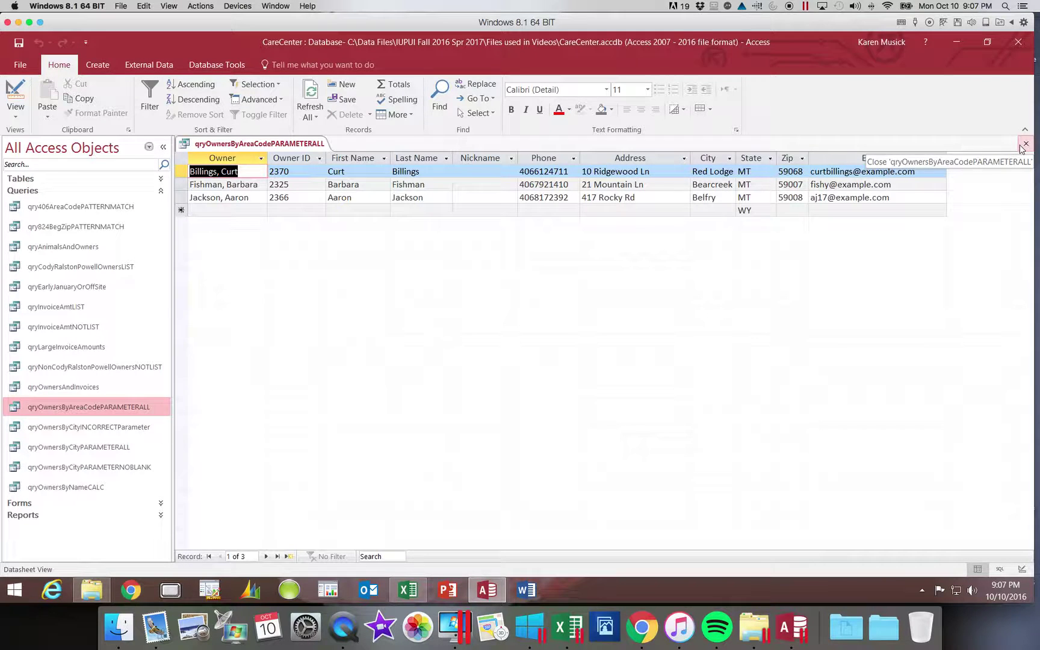
# Step: Reopen the area code query in Design View and close it, saving the design changes
pyautogui.click(15, 95)
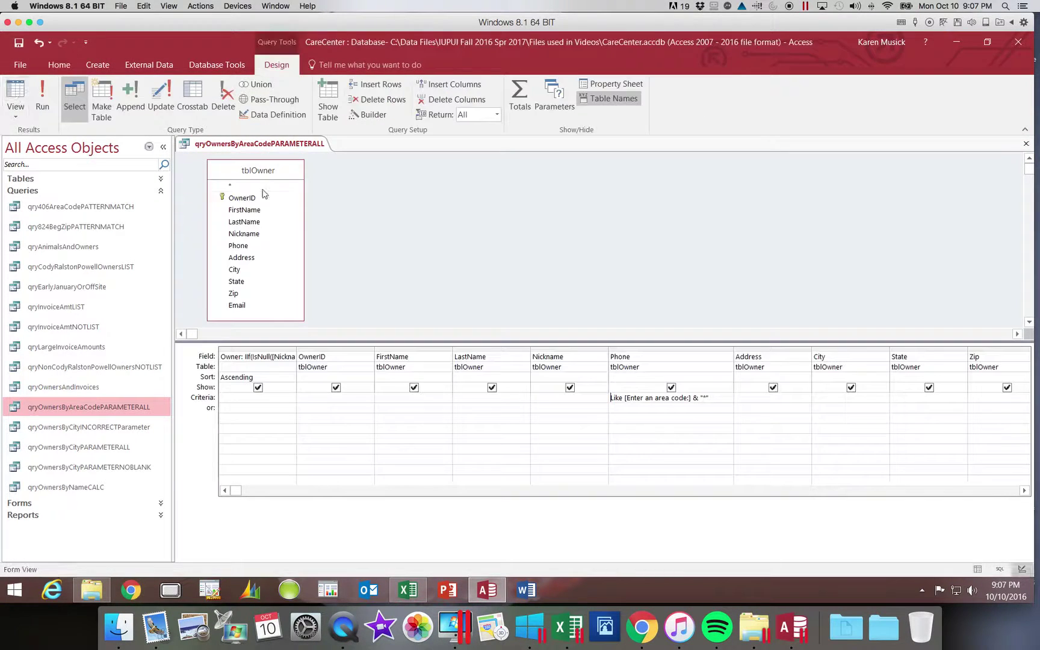
pyautogui.click(615, 397)
pyautogui.click(1026, 143)
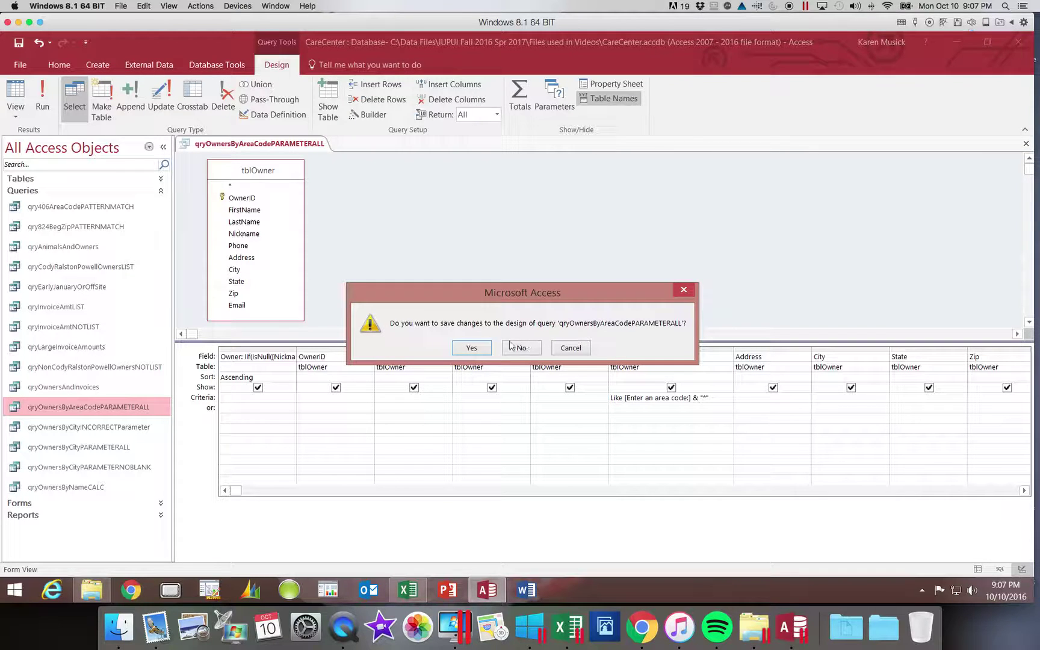
pyautogui.click(484, 348)
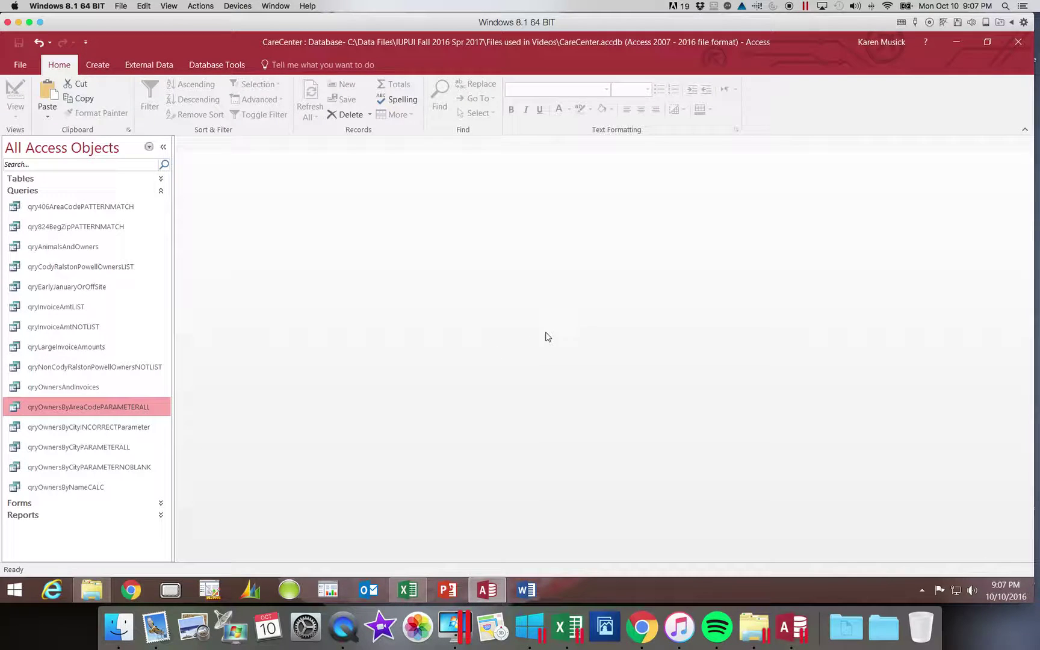